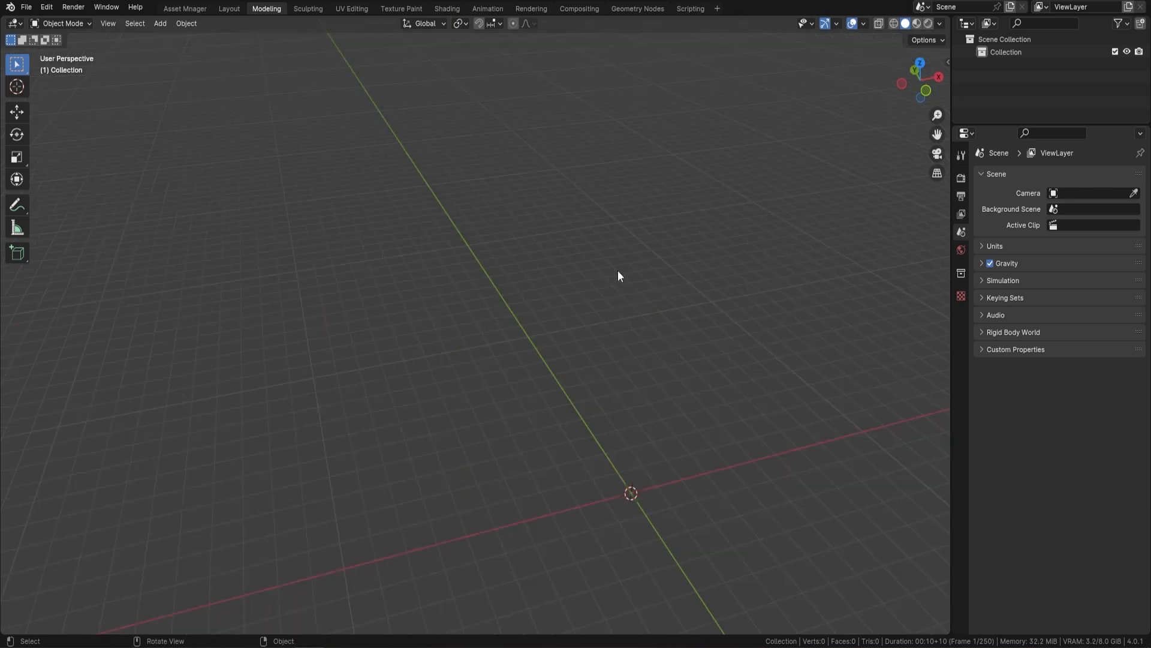
Step: Add a mesh plane at the world origin
{"action": "scroll", "coordinate": [574, 257], "scroll_direction": "down", "scroll_amount": 1}
{"action": "middle_click_drag", "start_coordinate": [695, 378], "coordinate": [588, 158], "text": "shift"}
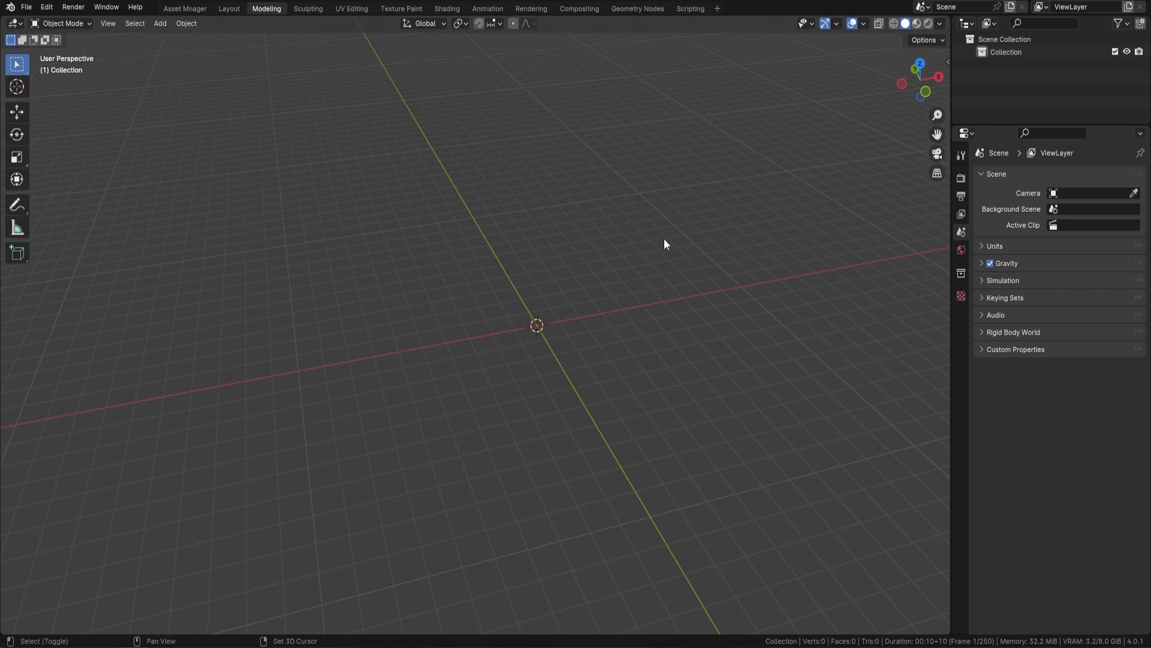
{"action": "key", "text": "shift+a"}
{"action": "mouse_move", "coordinate": [664, 239]}
{"action": "left_click", "coordinate": [720, 239]}
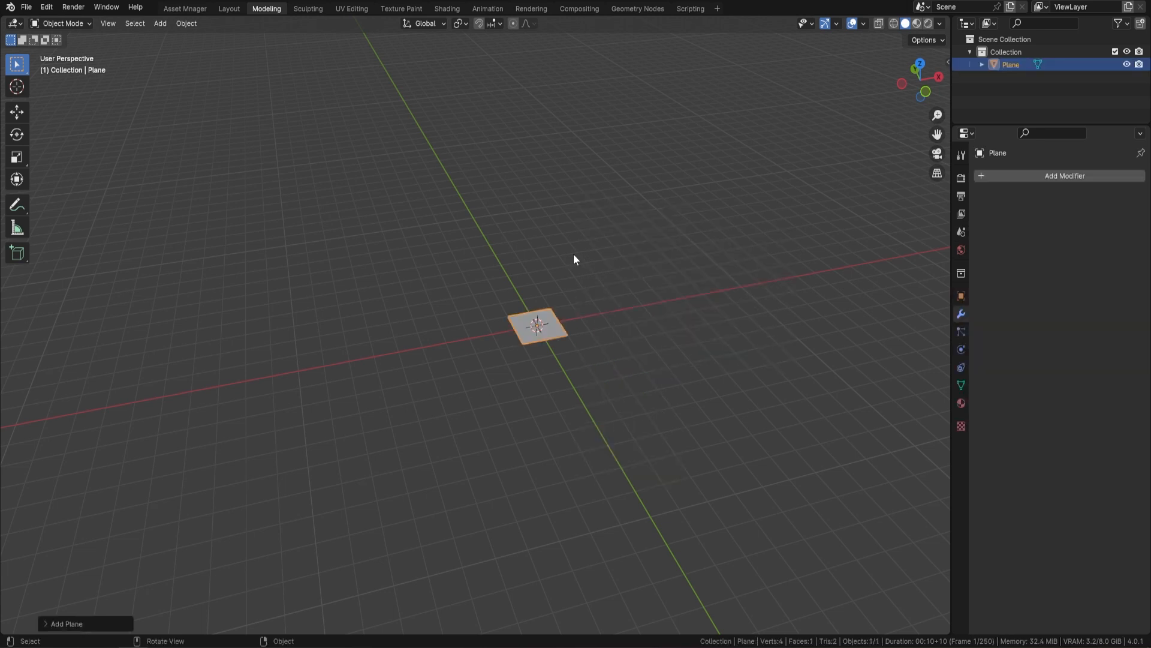
Step: Give the plane a Geometry Nodes modifier that uses the Roof Tiles.001 node group, and look through its parameters
{"action": "left_click", "coordinate": [1033, 177]}
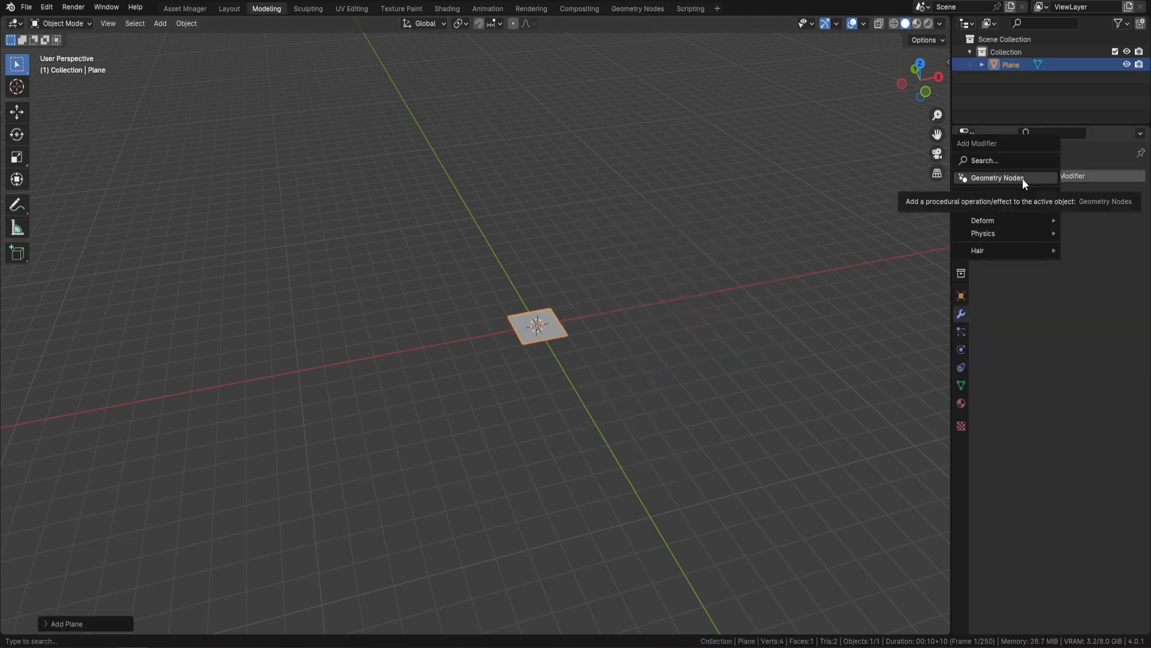
{"action": "left_click", "coordinate": [1023, 178]}
{"action": "left_click", "coordinate": [988, 217]}
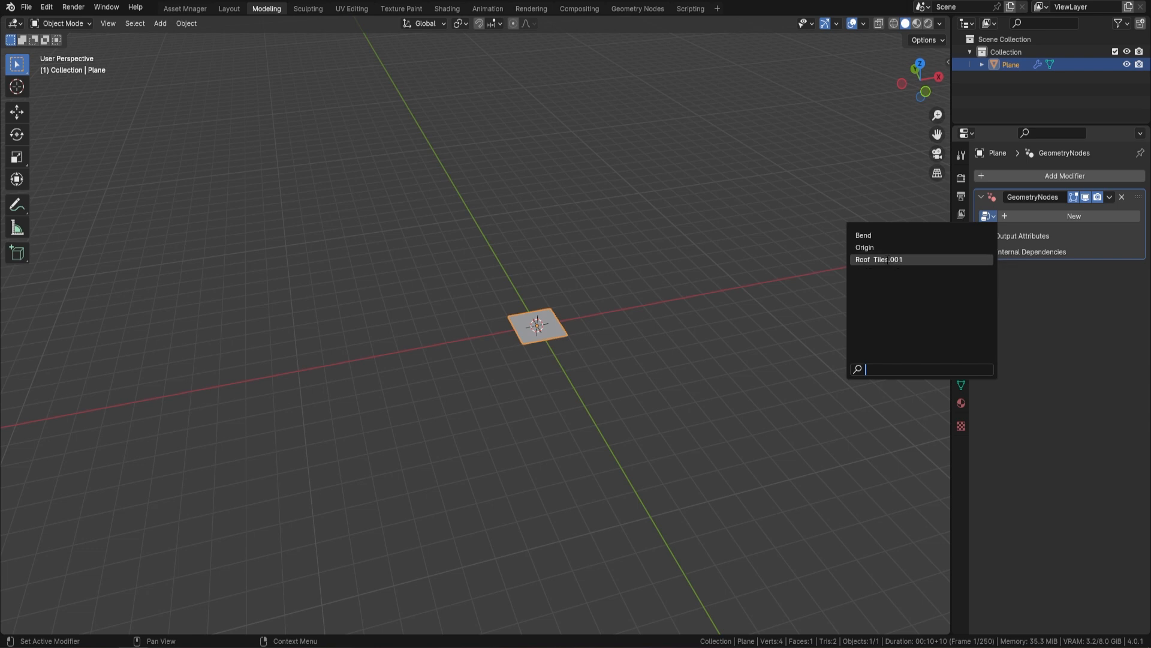
{"action": "left_click", "coordinate": [879, 259]}
{"action": "scroll", "coordinate": [577, 330], "scroll_direction": "up", "scroll_amount": 4}
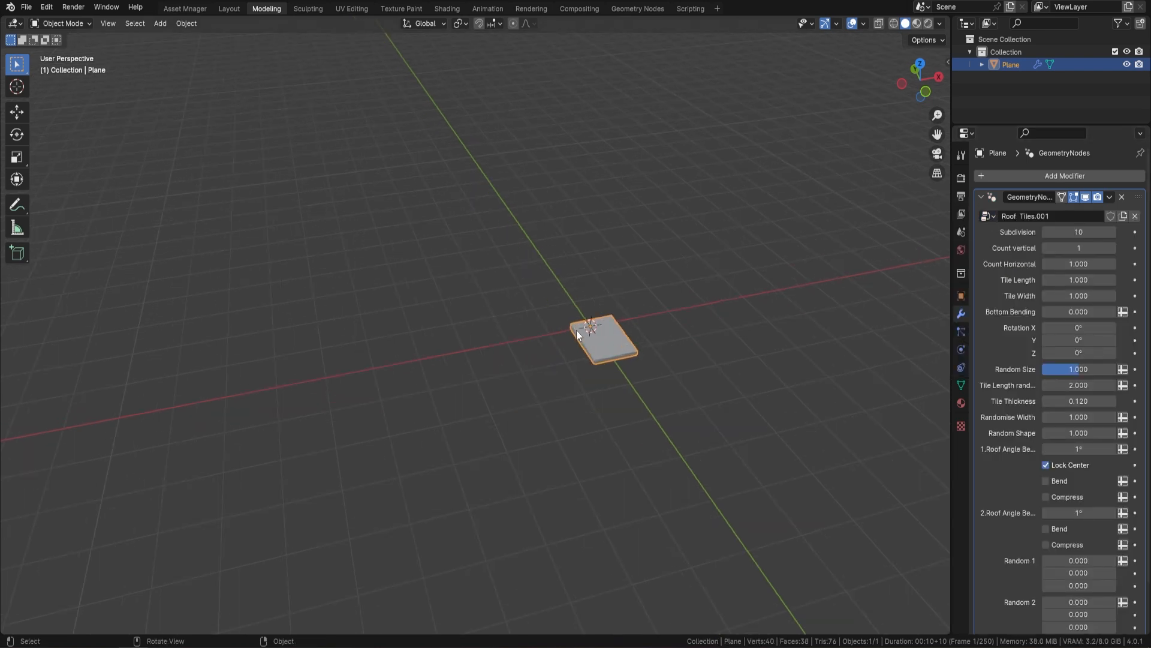
{"action": "middle_click_drag", "start_coordinate": [607, 321], "coordinate": [651, 236]}
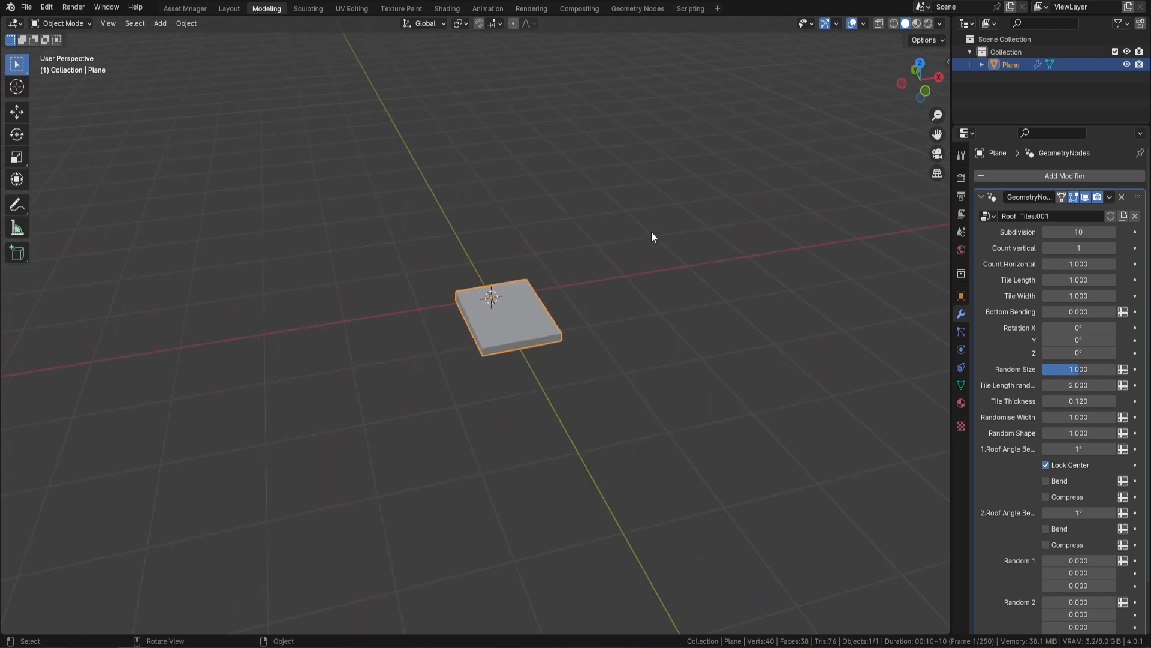
{"action": "scroll", "coordinate": [1035, 486], "scroll_direction": "down", "scroll_amount": 3}
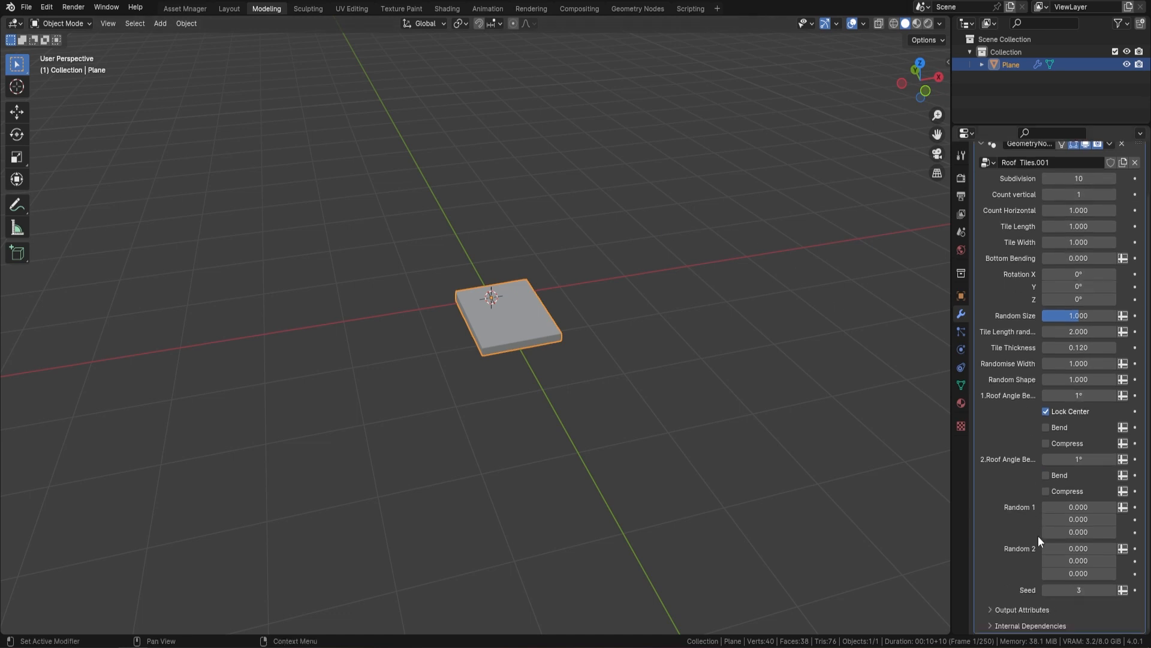
{"action": "scroll", "coordinate": [1067, 348], "scroll_direction": "up", "scroll_amount": 3}
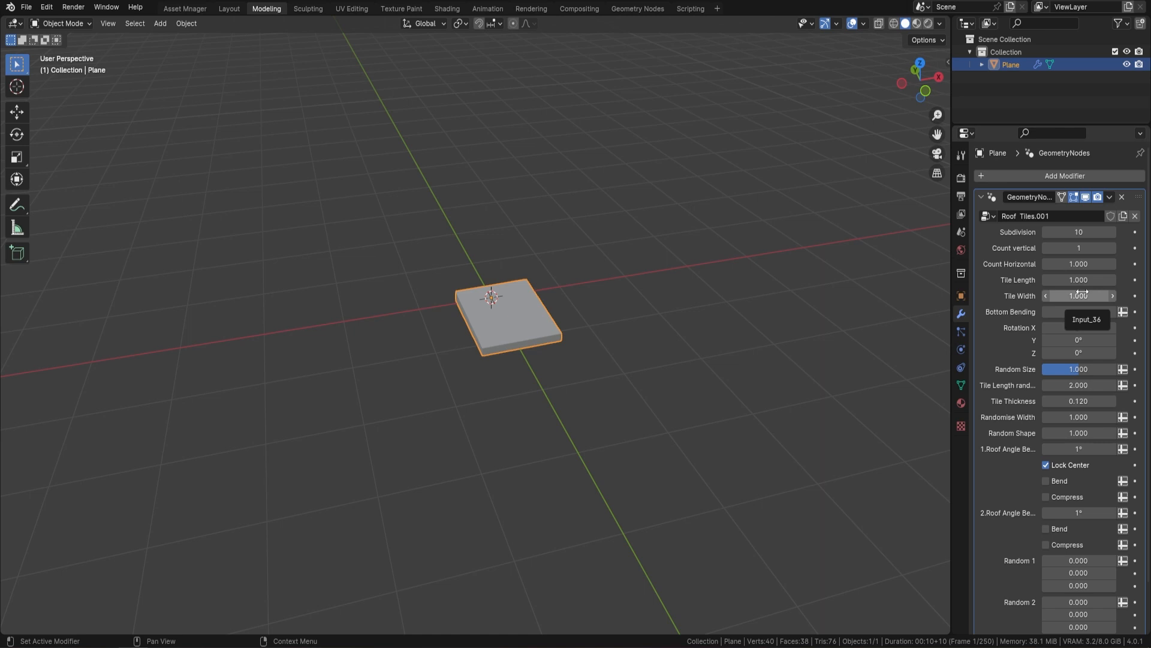
Step: Set the roof's Count vertical to 10 and Count Horizontal to 10
{"action": "left_click", "coordinate": [1091, 247]}
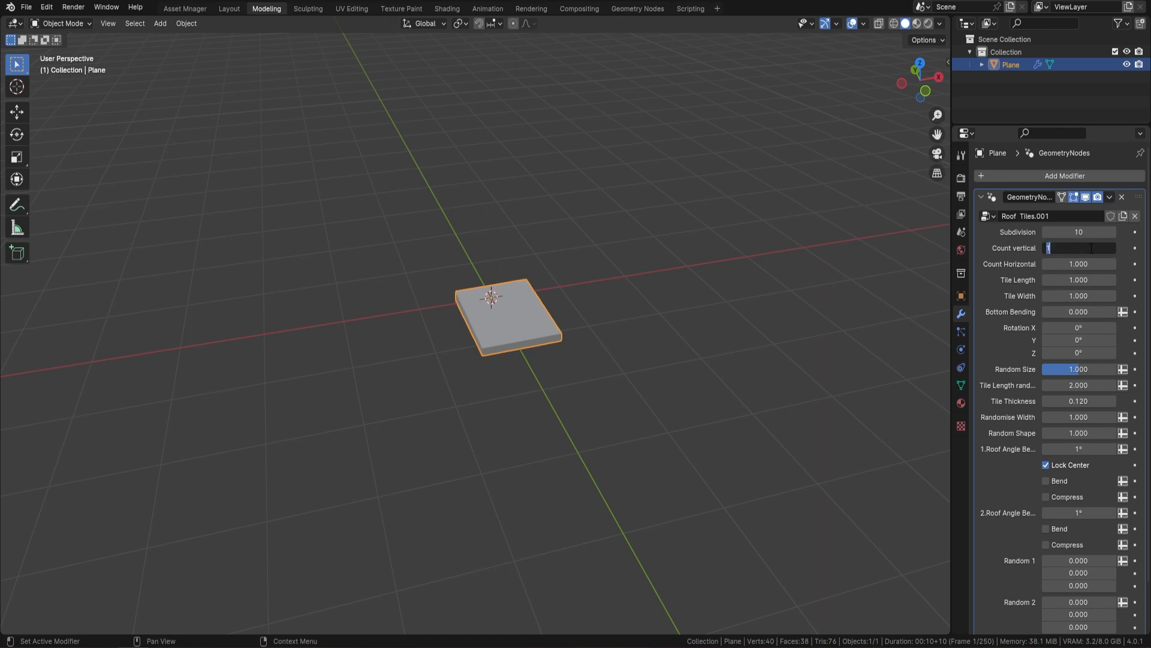
{"action": "type", "text": "10"}
{"action": "key", "text": "Return"}
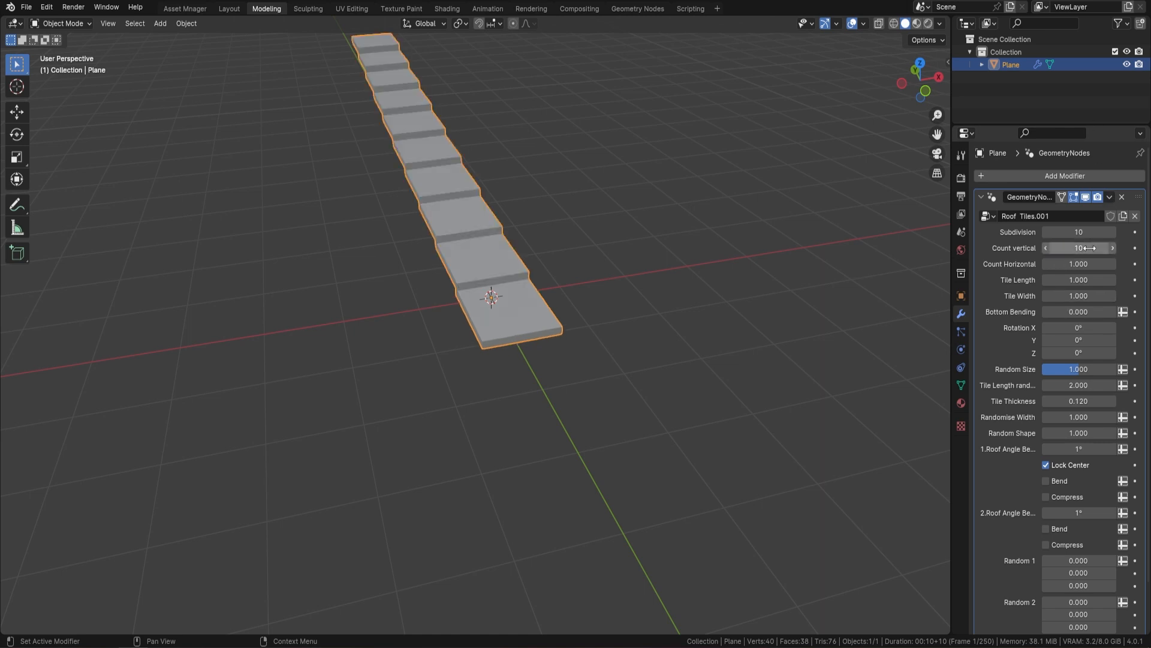
{"action": "left_click", "coordinate": [1094, 265]}
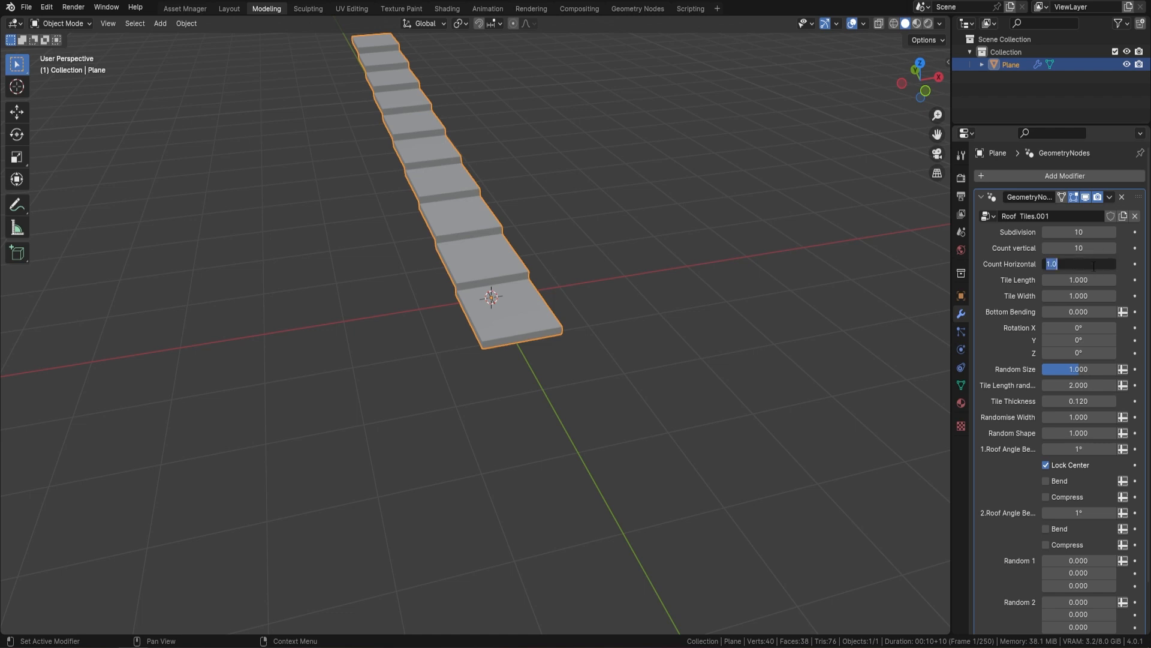
{"action": "type", "text": "10"}
{"action": "key", "text": "Return"}
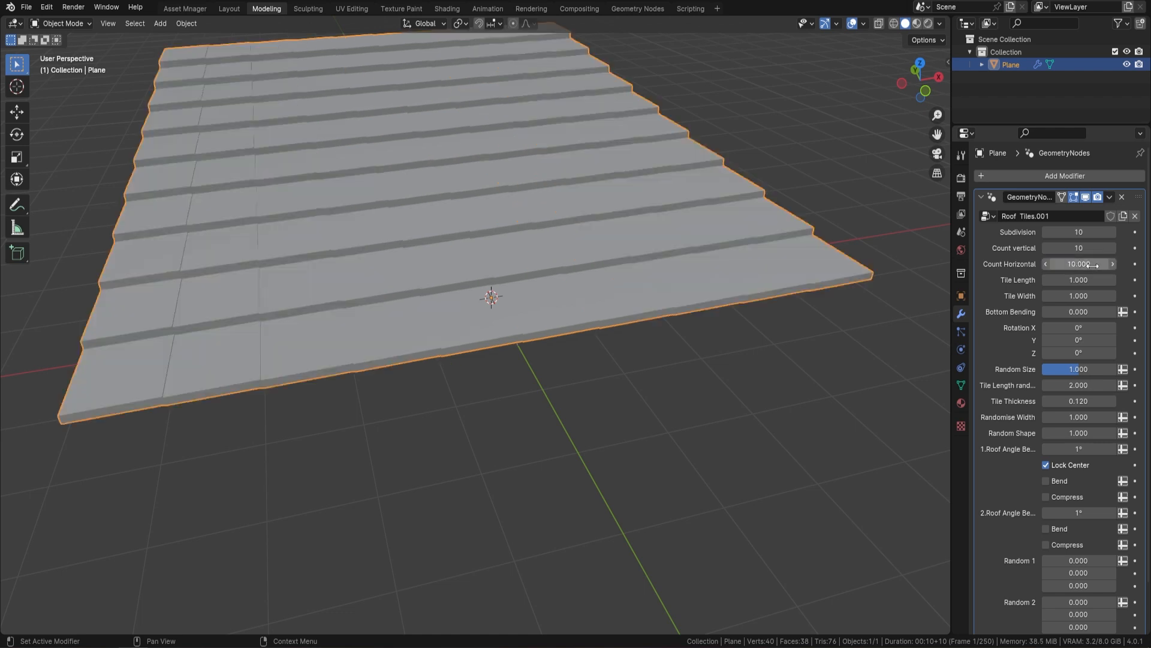
{"action": "middle_click_drag", "start_coordinate": [663, 259], "coordinate": [526, 182]}
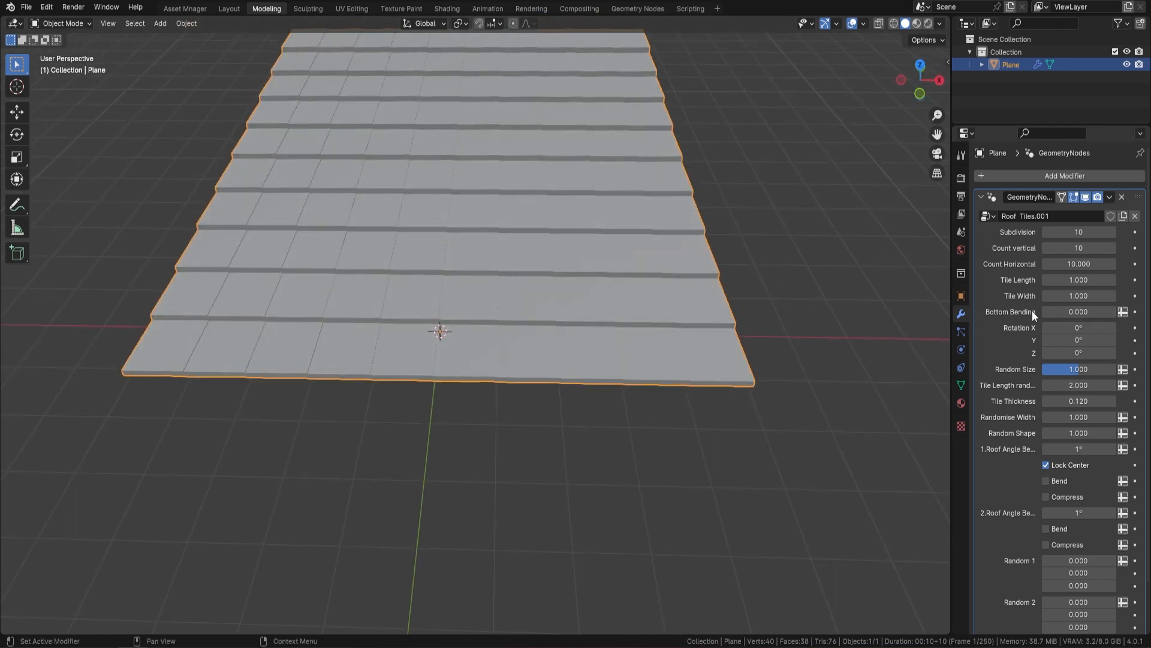
{"action": "mouse_move", "coordinate": [1065, 312]}
{"action": "left_mouse_down"}
{"action": "mouse_move", "coordinate": [1128, 312]}
{"action": "mouse_move", "coordinate": [1079, 312]}
{"action": "left_mouse_up"}
Step: In the Geometry Nodes workspace, raise the middle point of the Tile Shape RGB curve to about 0.555, 0.463 for an arched tile profile
{"action": "left_click", "coordinate": [644, 9]}
{"action": "scroll", "coordinate": [511, 423], "scroll_direction": "down", "scroll_amount": 2}
{"action": "middle_click_drag", "start_coordinate": [511, 424], "coordinate": [515, 509]}
{"action": "scroll", "coordinate": [515, 510], "scroll_direction": "down", "scroll_amount": 3}
{"action": "scroll", "coordinate": [434, 475], "scroll_direction": "up", "scroll_amount": 4}
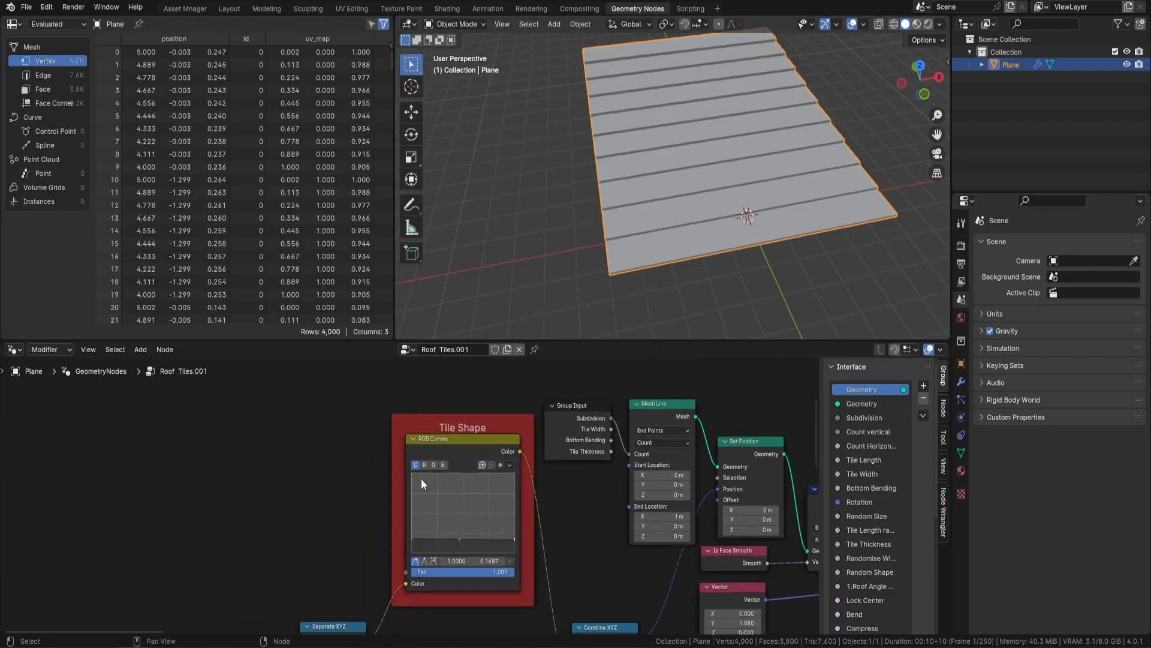
{"action": "left_click_drag", "start_coordinate": [459, 539], "coordinate": [468, 516]}
{"action": "middle_click_drag", "start_coordinate": [617, 264], "coordinate": [701, 246]}
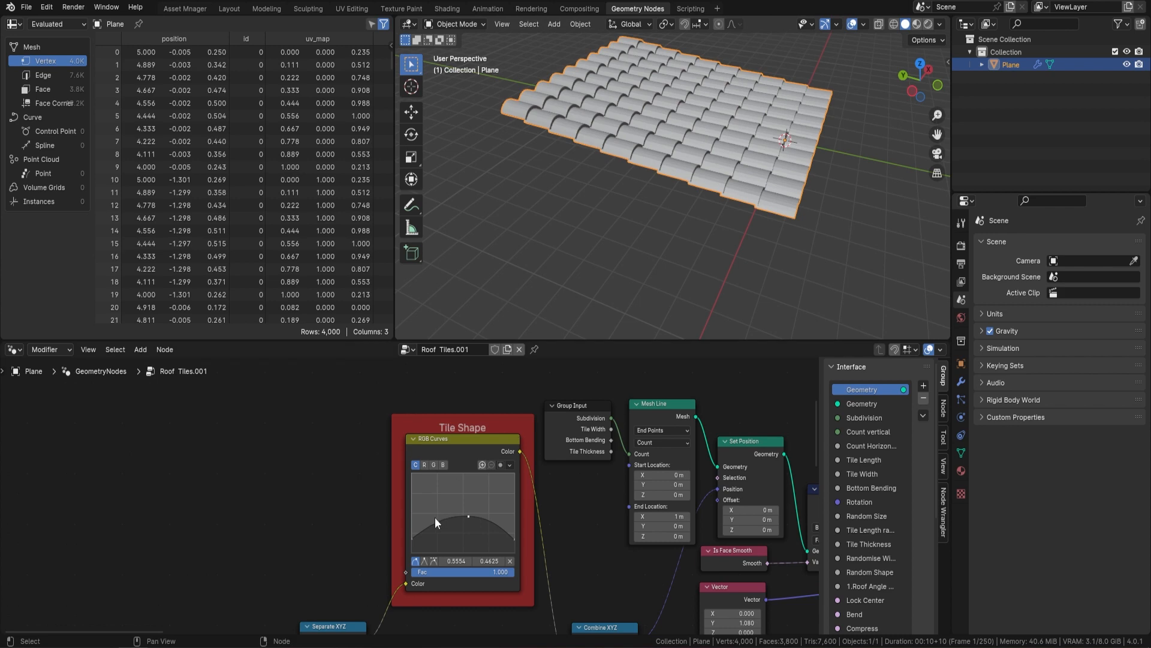
Step: Try a two-humped Tile Shape curve with an added point on each side of the peak, and delete both added points
{"action": "left_click_drag", "start_coordinate": [436, 523], "coordinate": [435, 508]}
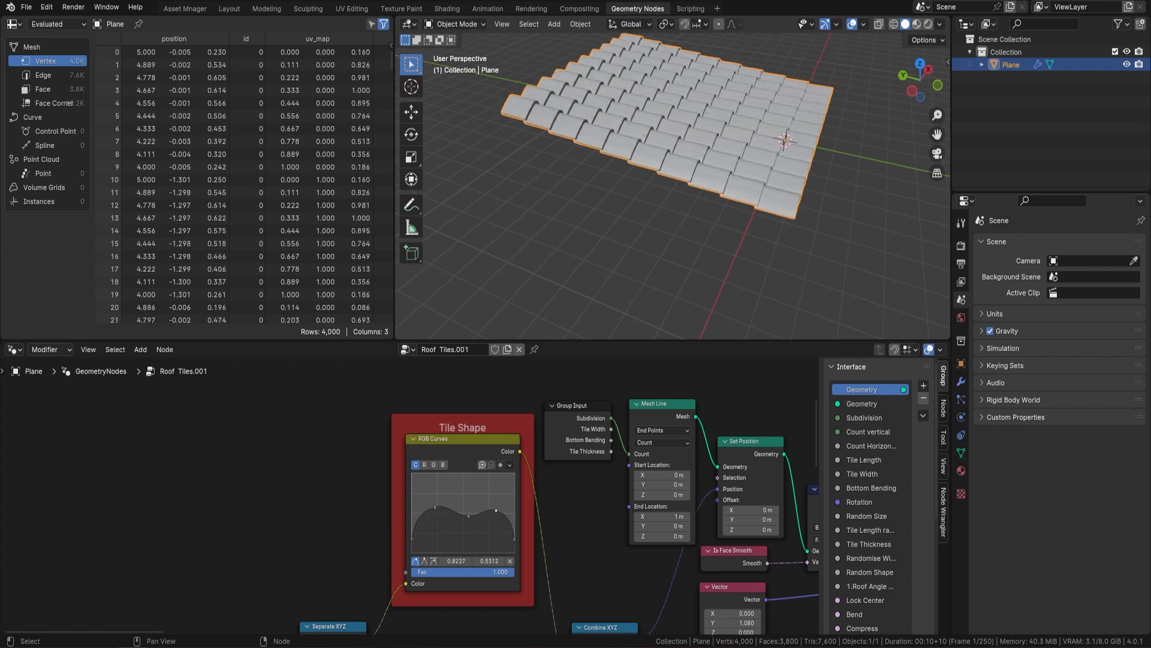
{"action": "middle_click_drag", "start_coordinate": [741, 183], "coordinate": [627, 232]}
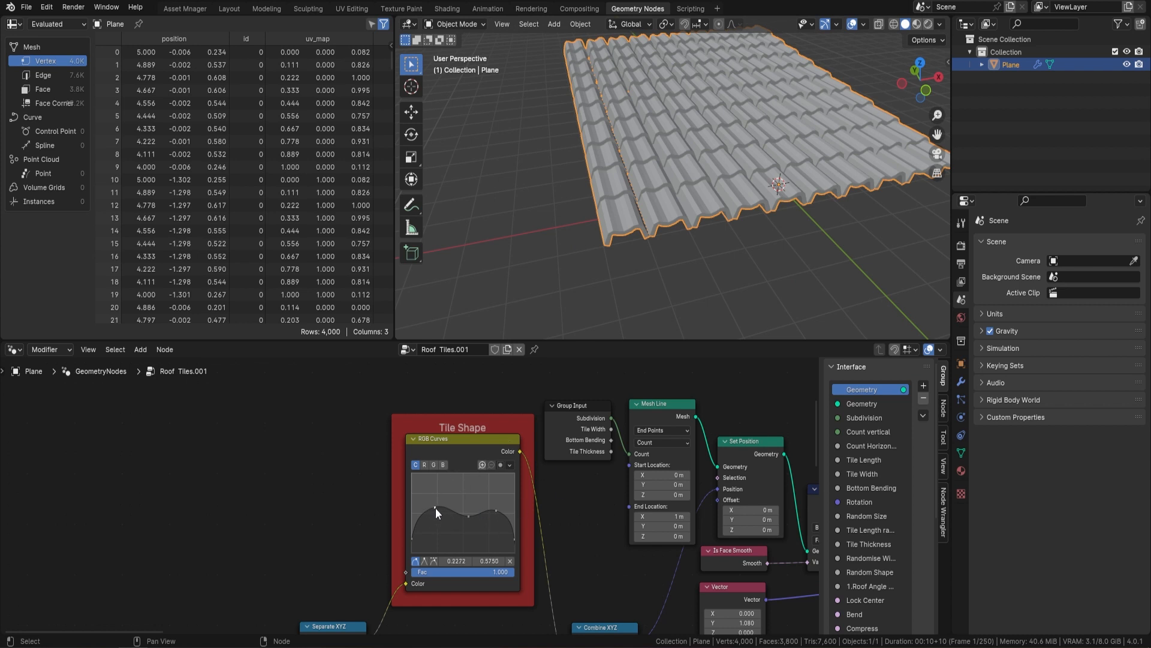
{"action": "left_click", "coordinate": [510, 561]}
{"action": "left_click", "coordinate": [495, 508]}
{"action": "left_click", "coordinate": [513, 562]}
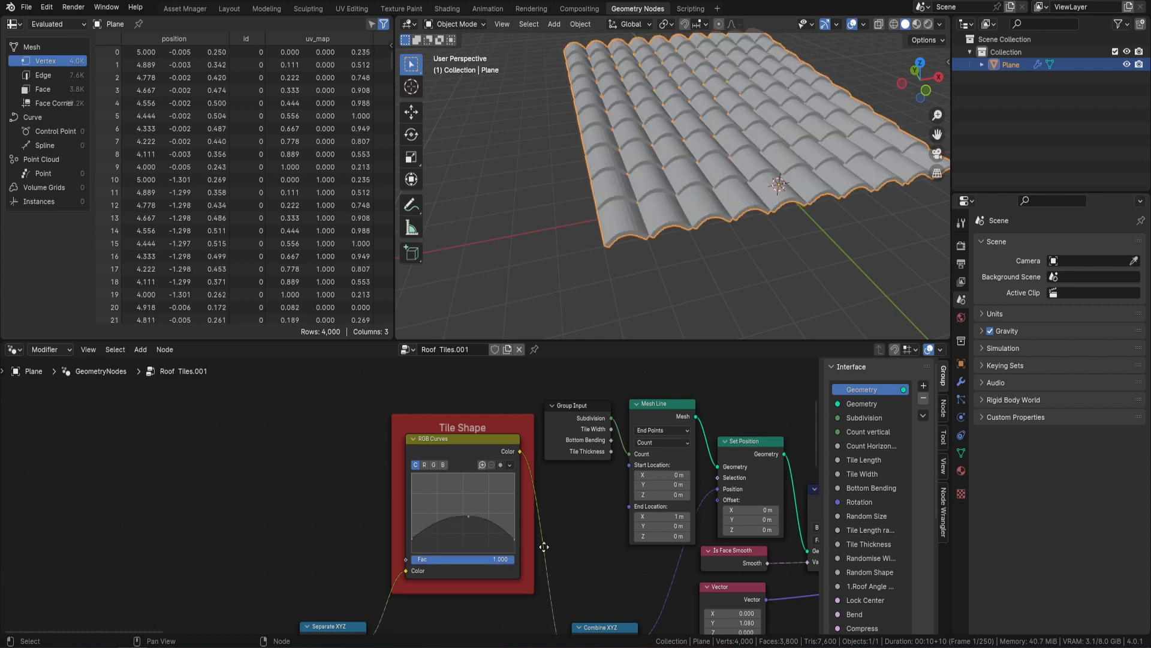
Step: Lower the middle point of the Tile Shape curve to about 0.455, 0.406, and return to the Modeling workspace
{"action": "left_click_drag", "start_coordinate": [469, 517], "coordinate": [459, 521]}
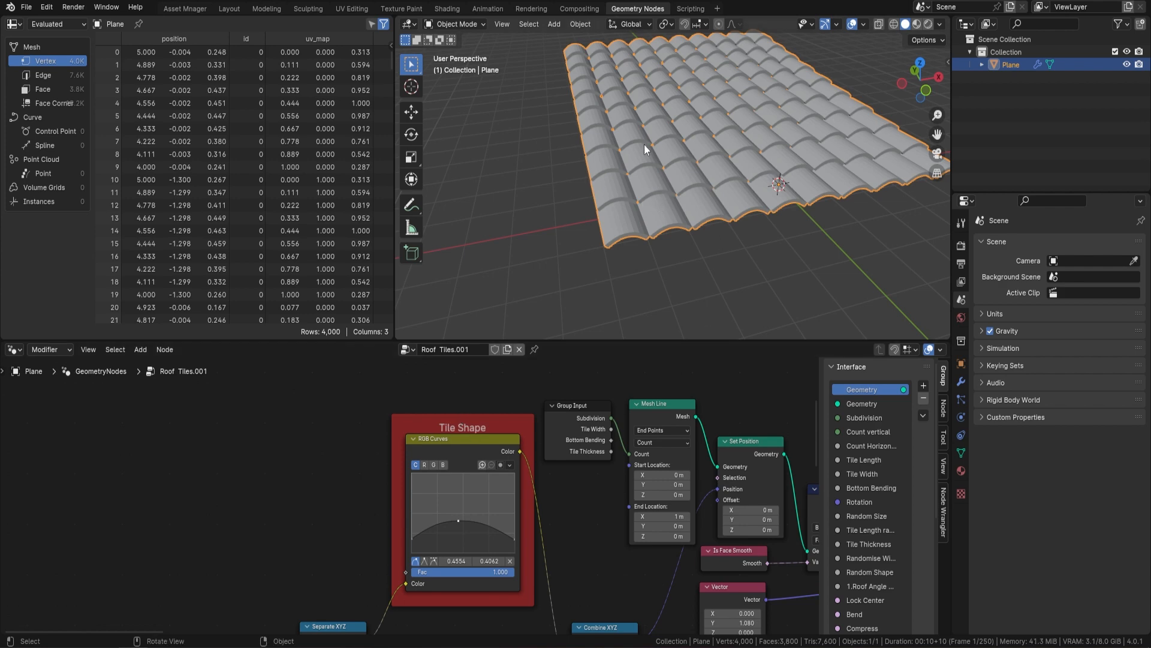
{"action": "left_click", "coordinate": [259, 12]}
{"action": "middle_click_drag", "start_coordinate": [712, 205], "coordinate": [679, 218]}
{"action": "middle_click_drag", "start_coordinate": [530, 239], "coordinate": [632, 242], "text": "shift"}
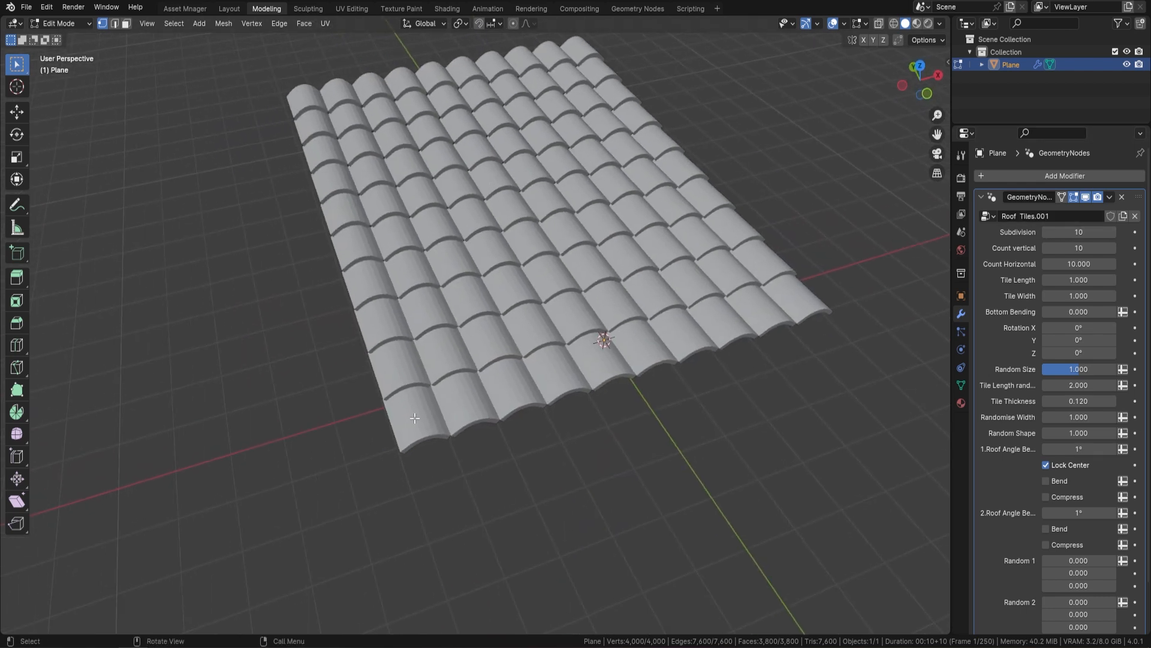
Step: Set the tiles' Bottom Bending to 0.750 and inspect the rounded lower edges
{"action": "left_click_drag", "start_coordinate": [1079, 233], "coordinate": [1145, 232]}
{"action": "left_click_drag", "start_coordinate": [1072, 314], "coordinate": [1101, 314]}
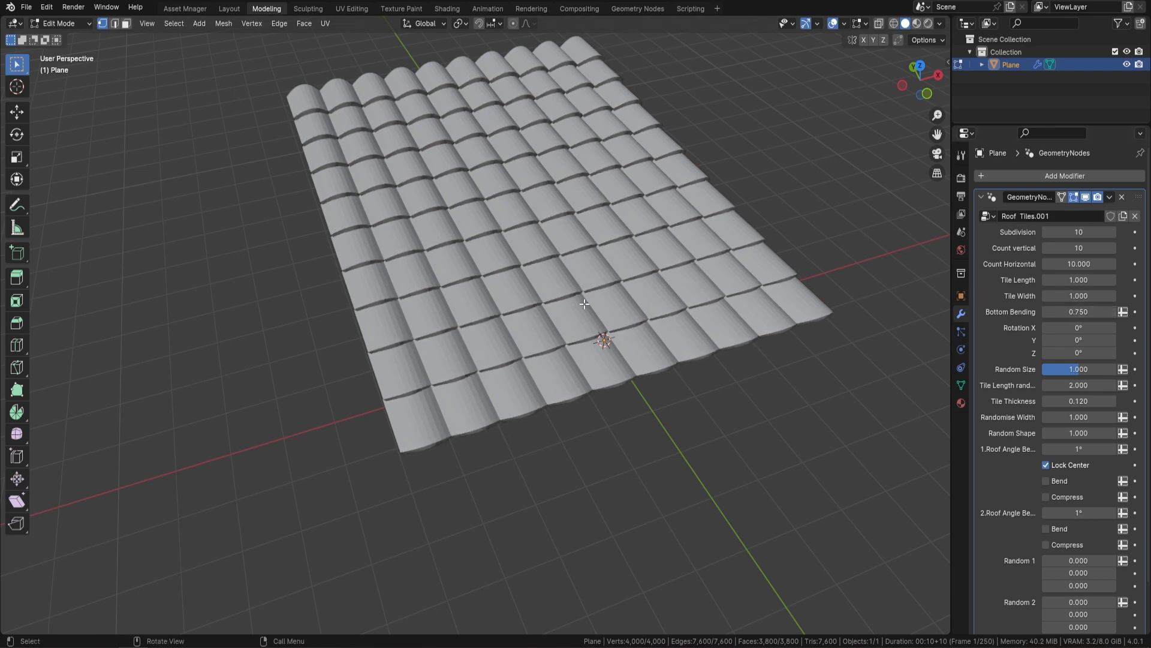
{"action": "middle_click_drag", "start_coordinate": [581, 308], "coordinate": [524, 255]}
{"action": "middle_click_drag", "start_coordinate": [526, 213], "coordinate": [566, 279]}
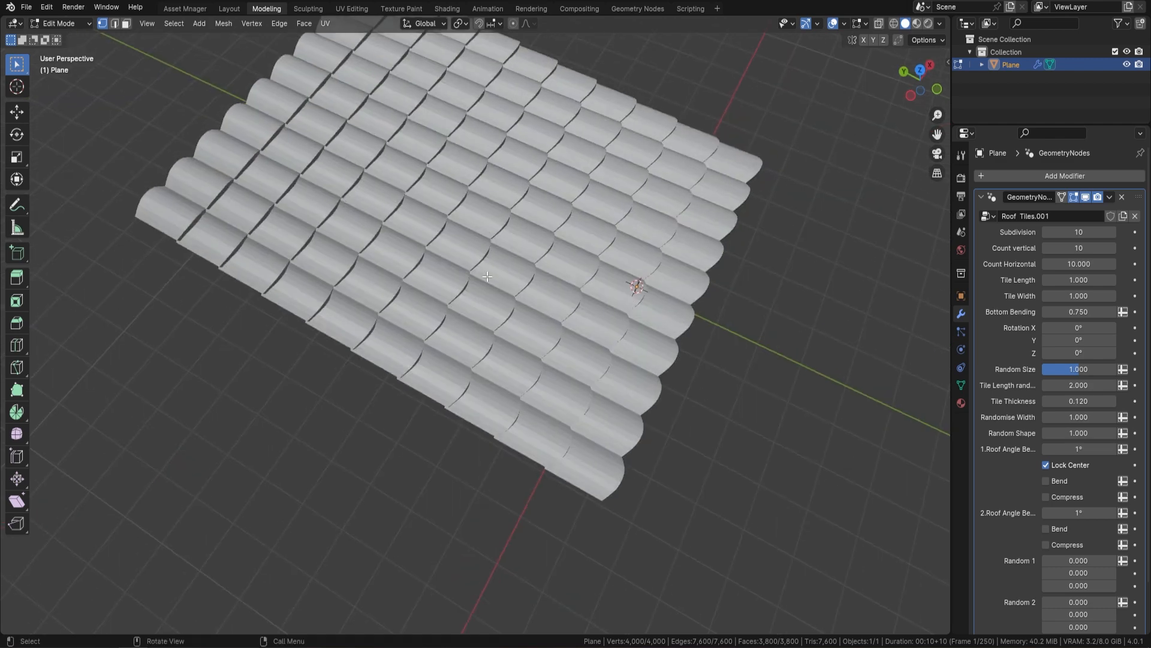
{"action": "middle_click_drag", "start_coordinate": [668, 244], "coordinate": [712, 248]}
Step: Raise the tiles' Subdivision to 14 for a smoother shape
{"action": "left_click", "coordinate": [1111, 232]}
{"action": "left_click", "coordinate": [1113, 232]}
{"action": "left_click", "coordinate": [1111, 232]}
{"action": "left_click", "coordinate": [1113, 232]}
{"action": "middle_click_drag", "start_coordinate": [617, 256], "coordinate": [510, 252]}
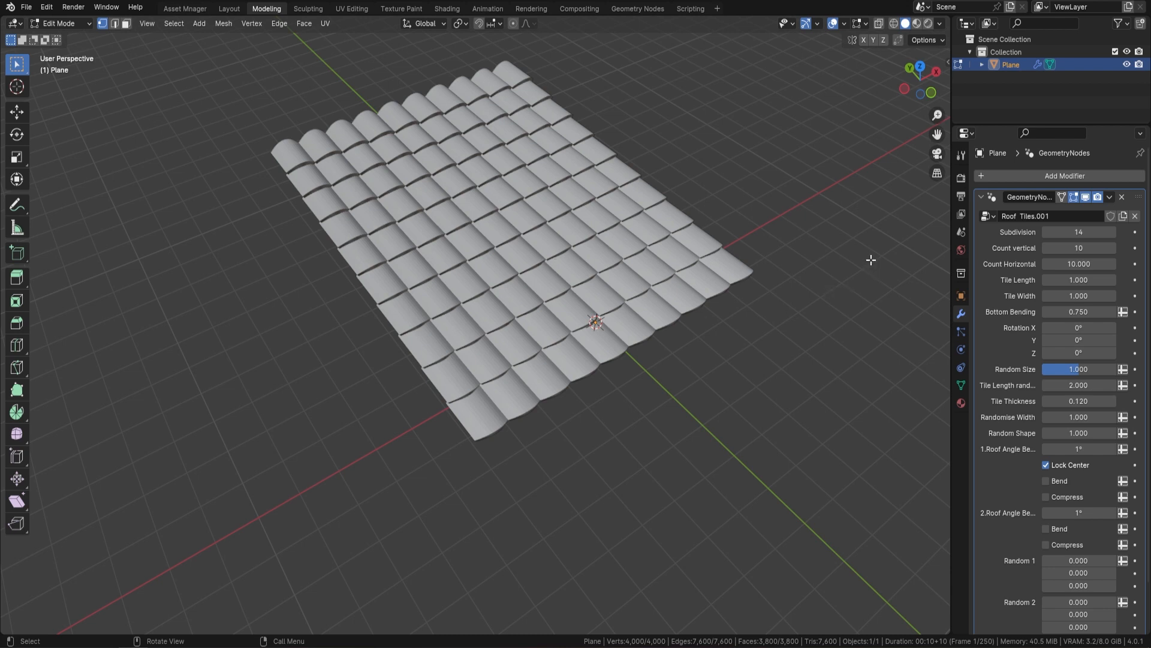
{"action": "middle_click_drag", "start_coordinate": [690, 360], "coordinate": [586, 295]}
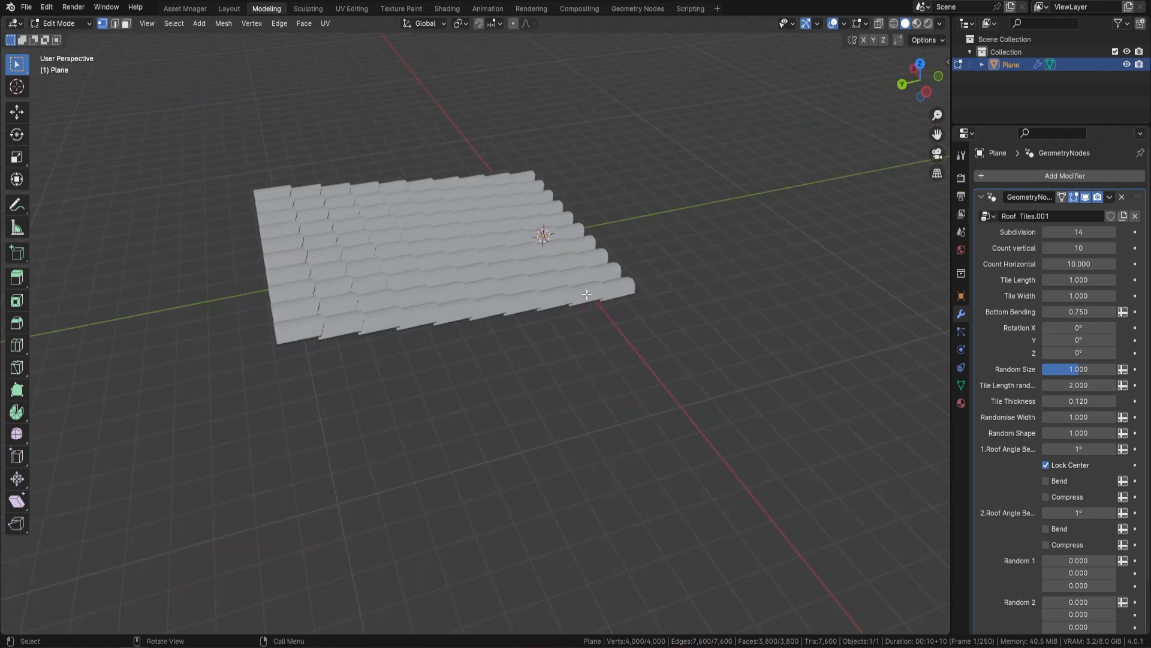
Step: Tilt the roof with a Rotation X of -41° and Z of -2.1°, and leave Edit Mode
{"action": "mouse_move", "coordinate": [687, 365]}
{"action": "middle_mouse_down"}
{"action": "mouse_move", "coordinate": [660, 329]}
{"action": "mouse_move", "coordinate": [705, 362]}
{"action": "middle_mouse_up"}
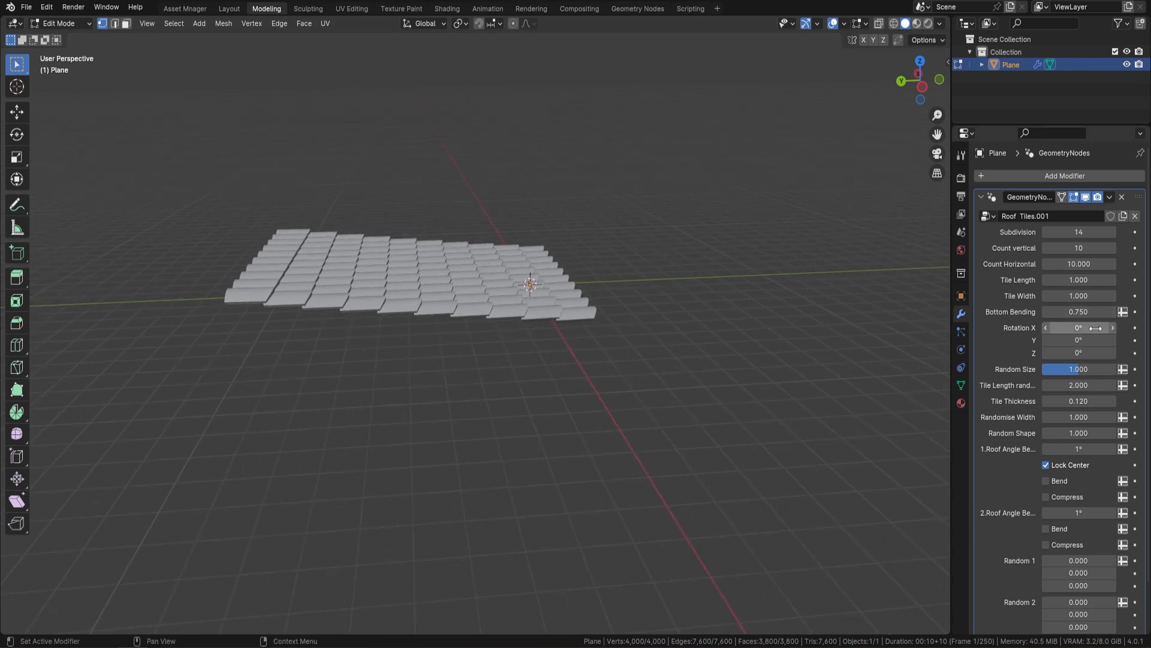
{"action": "left_click_drag", "start_coordinate": [1079, 328], "coordinate": [1025, 328]}
{"action": "middle_click_drag", "start_coordinate": [599, 180], "coordinate": [580, 217]}
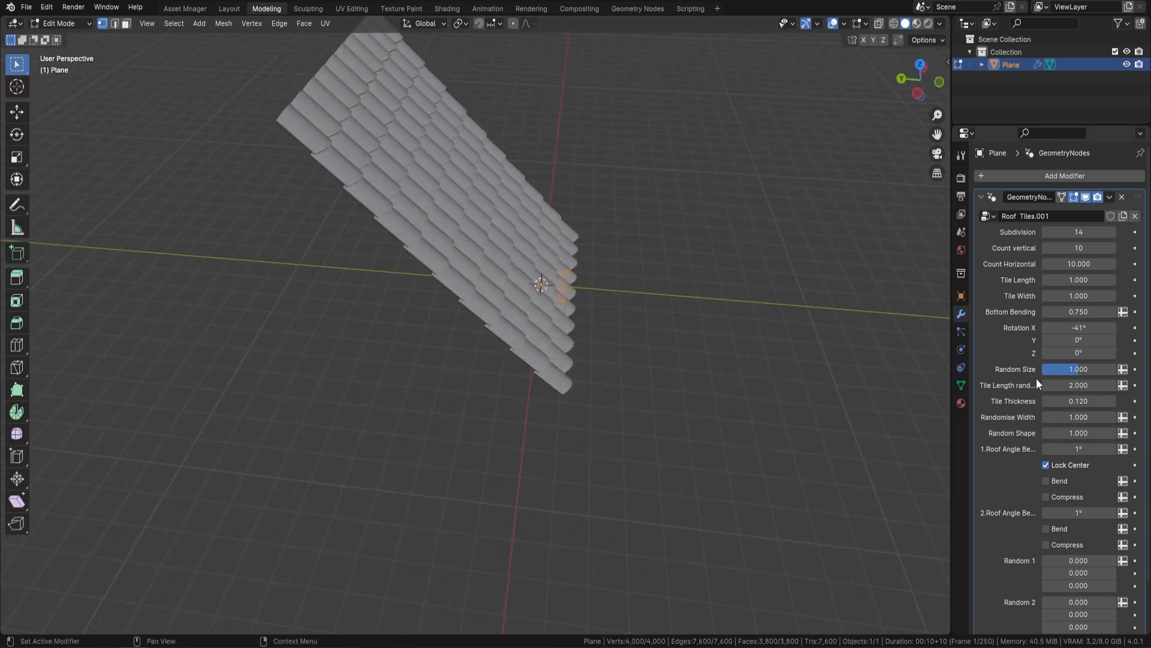
{"action": "left_click_drag", "start_coordinate": [1076, 355], "coordinate": [1066, 355]}
{"action": "key", "text": "Tab"}
{"action": "middle_click_drag", "start_coordinate": [679, 304], "coordinate": [578, 173]}
{"action": "middle_click_drag", "start_coordinate": [597, 264], "coordinate": [567, 228]}
Step: Try a Random Size of 0.5 on the tiles, and reset Random Size to its default value
{"action": "middle_click_drag", "start_coordinate": [854, 366], "coordinate": [856, 336]}
{"action": "left_click_drag", "start_coordinate": [1083, 370], "coordinate": [1072, 370]}
{"action": "mouse_move", "coordinate": [763, 329]}
{"action": "middle_mouse_down"}
{"action": "mouse_move", "coordinate": [716, 320]}
{"action": "mouse_move", "coordinate": [744, 336]}
{"action": "middle_mouse_up"}
{"action": "left_click", "coordinate": [1073, 369]}
{"action": "type", "text": "0.5"}
{"action": "key", "text": "Return"}
{"action": "mouse_move", "coordinate": [1044, 369]}
{"action": "left_mouse_down"}
{"action": "mouse_move", "coordinate": [1116, 370]}
{"action": "mouse_move", "coordinate": [1043, 370]}
{"action": "left_mouse_up"}
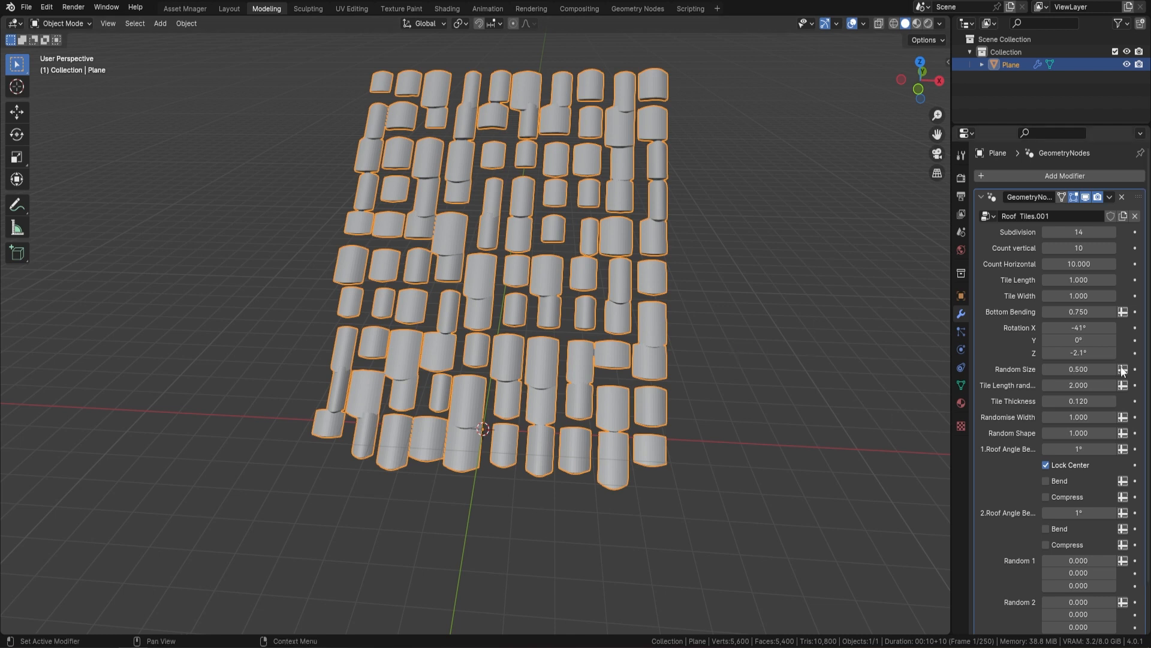
{"action": "right_click", "coordinate": [1080, 371]}
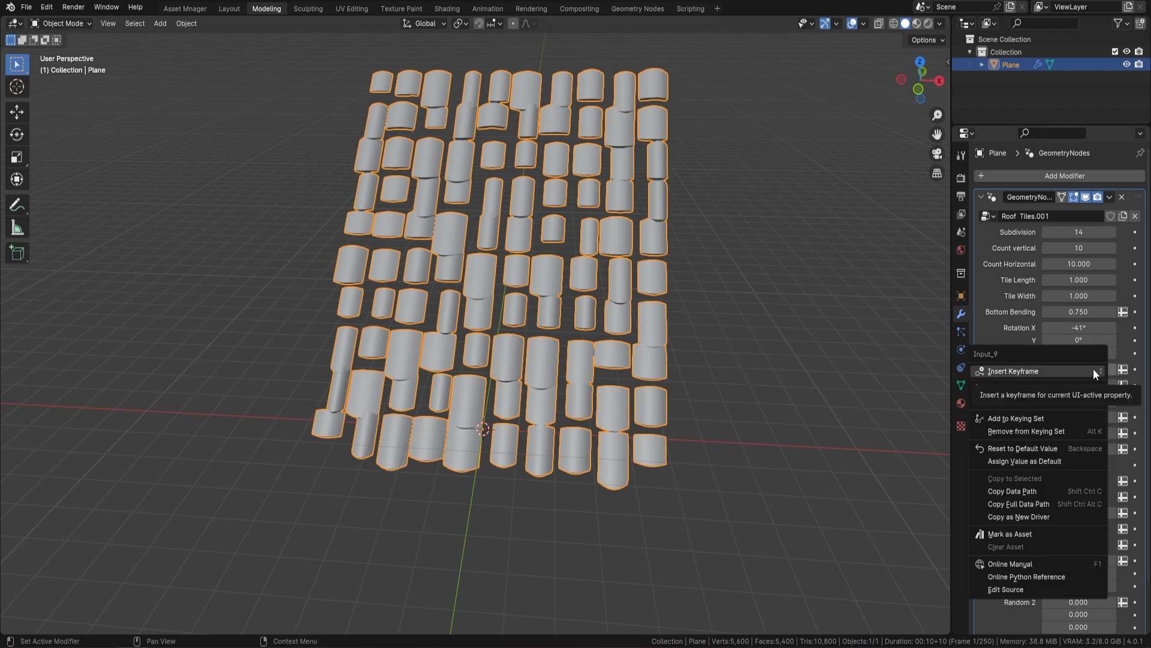
{"action": "left_click", "coordinate": [1030, 449]}
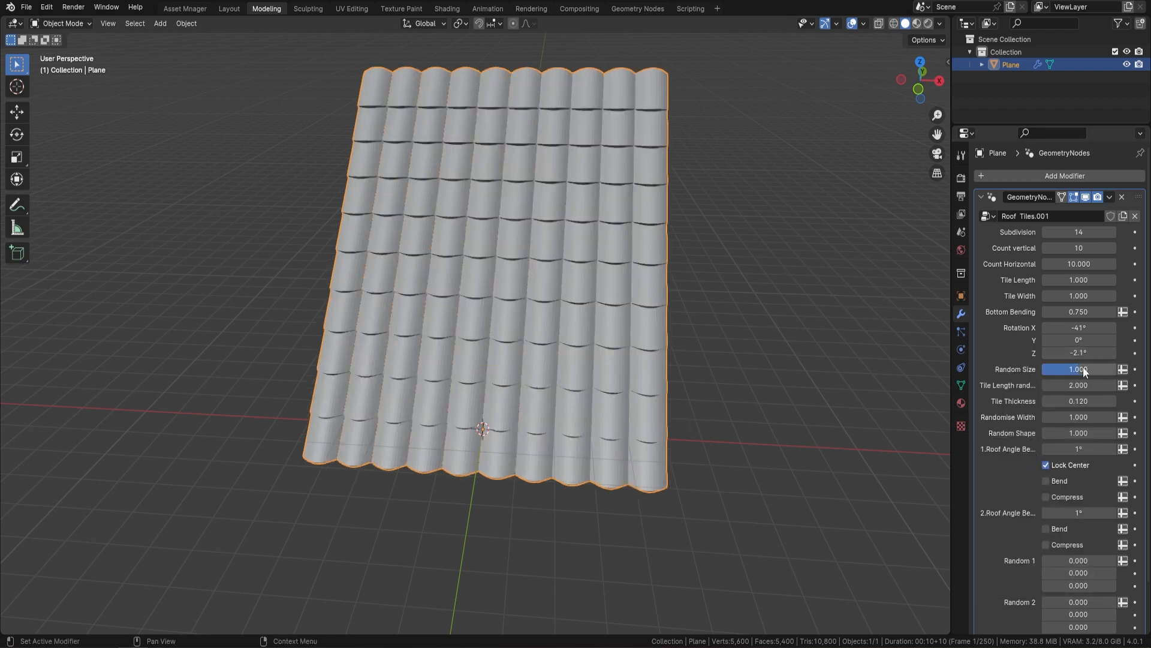
Step: Set the tiles' Random Size to 0.952 and Tile Length to 1.500
{"action": "left_click_drag", "start_coordinate": [1080, 372], "coordinate": [1078, 372]}
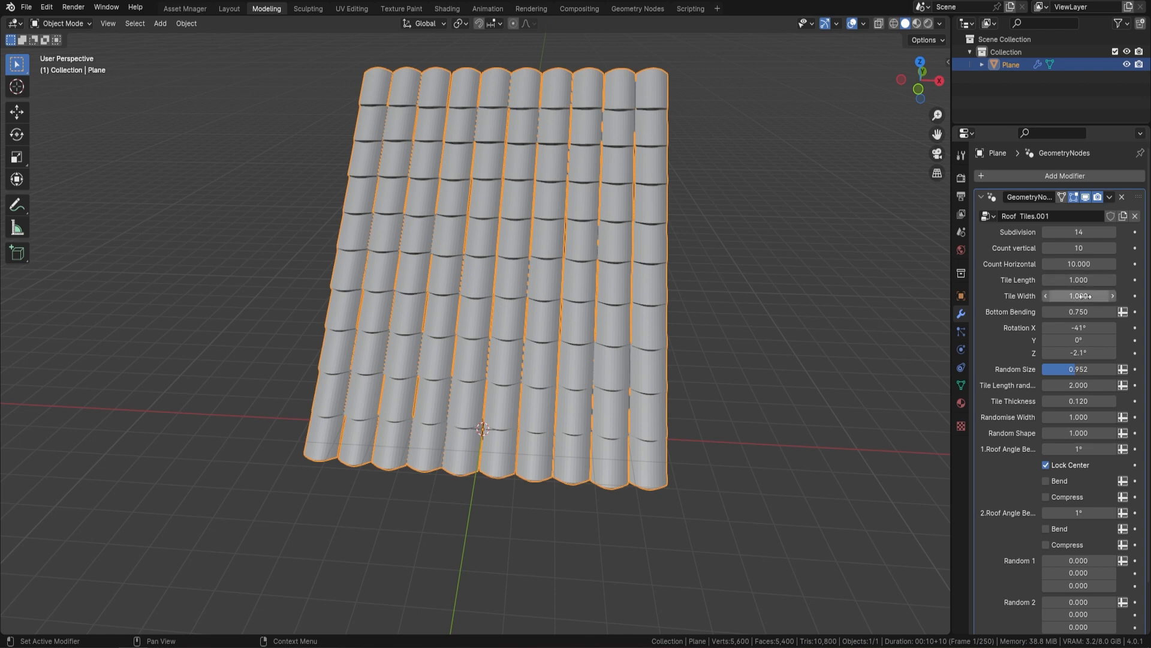
{"action": "left_click_drag", "start_coordinate": [1084, 280], "coordinate": [1114, 280]}
{"action": "middle_click_drag", "start_coordinate": [601, 281], "coordinate": [395, 120]}
{"action": "middle_click_drag", "start_coordinate": [564, 377], "coordinate": [532, 153]}
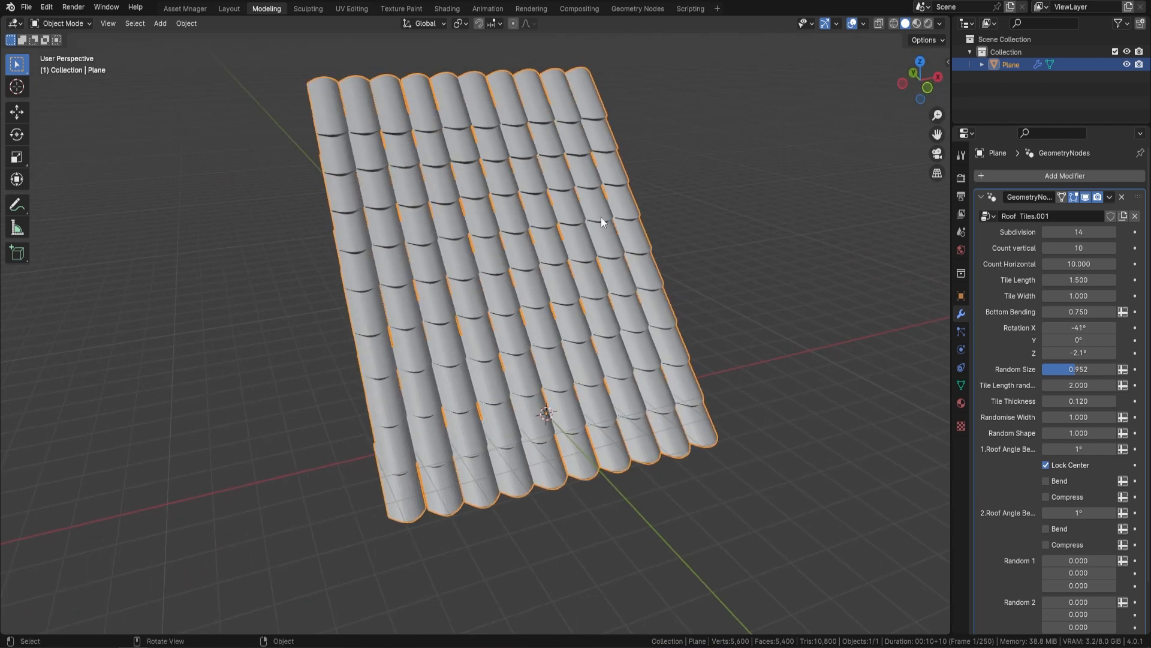
Step: Set the Tile Width to 1.460 and deselect the roof to view it without the outline
{"action": "left_click_drag", "start_coordinate": [1047, 296], "coordinate": [1098, 296]}
{"action": "middle_click_drag", "start_coordinate": [934, 275], "coordinate": [527, 141]}
{"action": "key", "text": "alt+a"}
{"action": "middle_click_drag", "start_coordinate": [595, 289], "coordinate": [639, 283]}
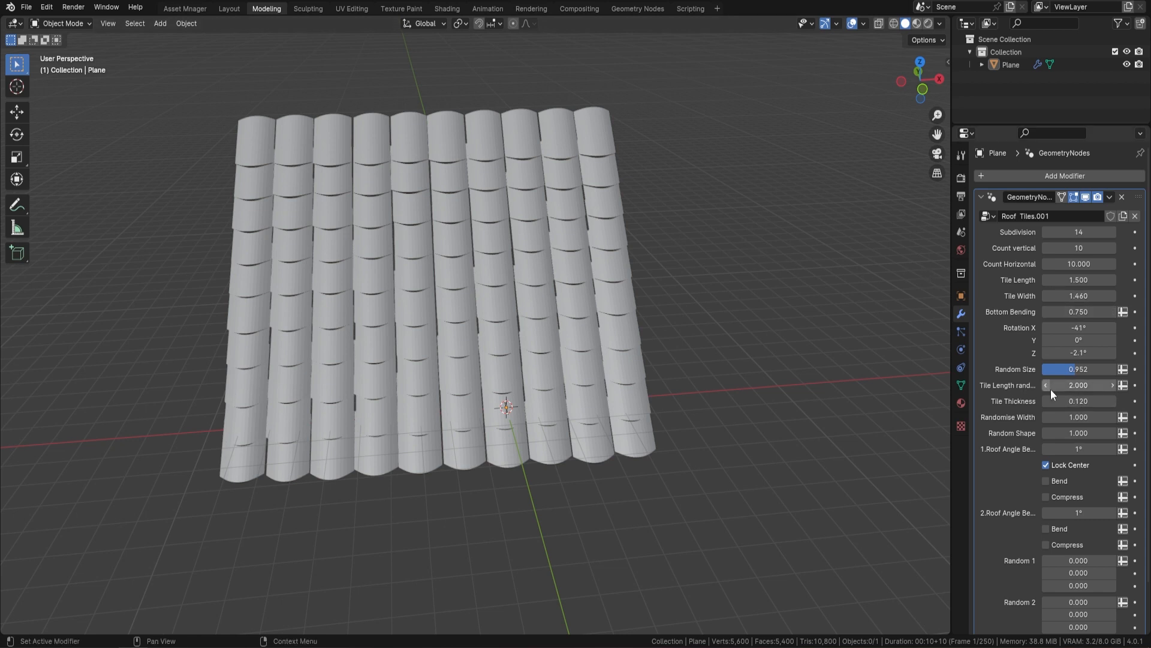
Step: Set the Tile Length randomness to 2.200 and the Tile Thickness to 0.240
{"action": "left_click_drag", "start_coordinate": [1079, 385], "coordinate": [1100, 385]}
{"action": "middle_click_drag", "start_coordinate": [610, 459], "coordinate": [454, 284]}
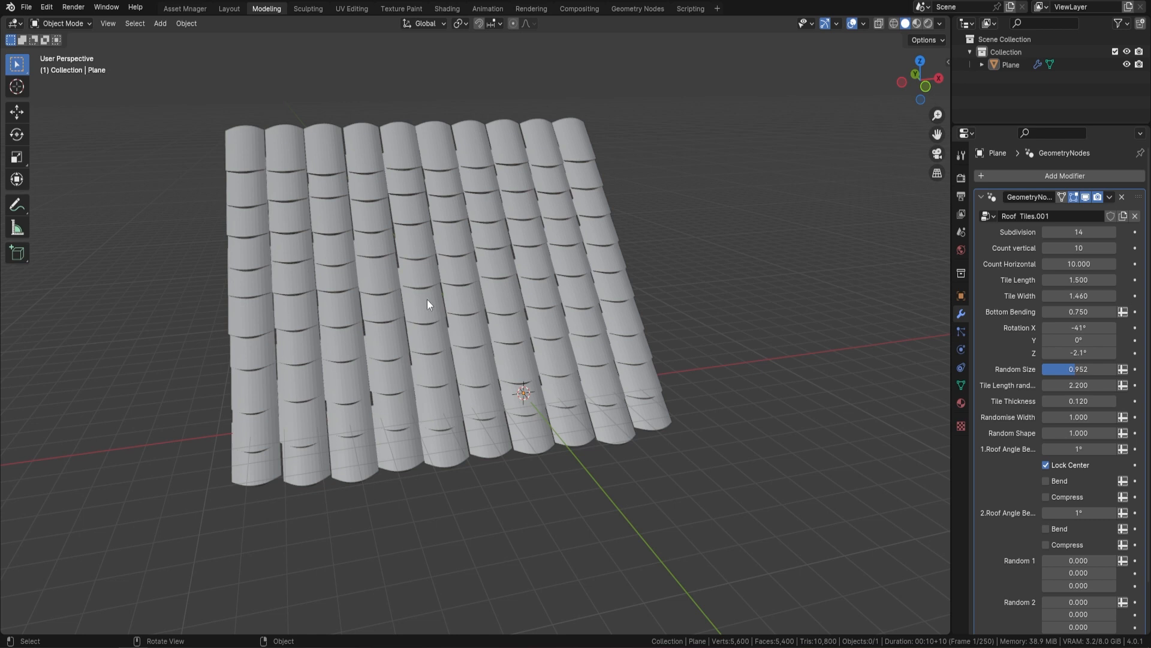
{"action": "double_click", "coordinate": [1096, 402]}
{"action": "key", "text": "Return"}
{"action": "middle_click_drag", "start_coordinate": [736, 408], "coordinate": [793, 387]}
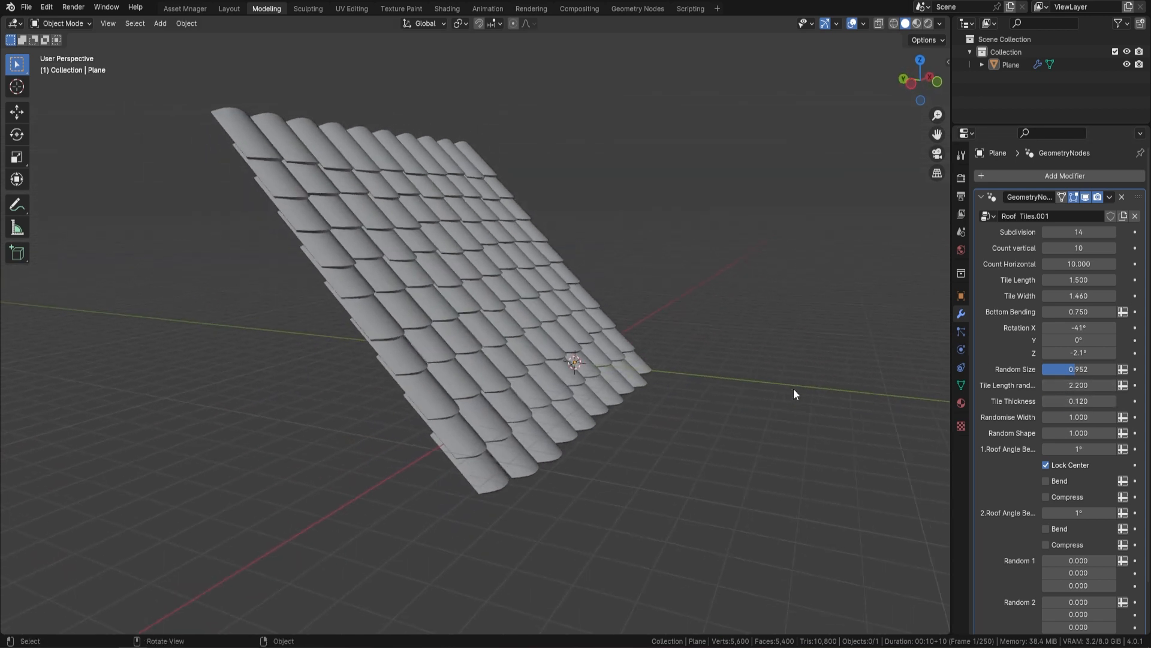
{"action": "left_click_drag", "start_coordinate": [1078, 401], "coordinate": [1093, 401]}
{"action": "middle_click_drag", "start_coordinate": [614, 369], "coordinate": [383, 138]}
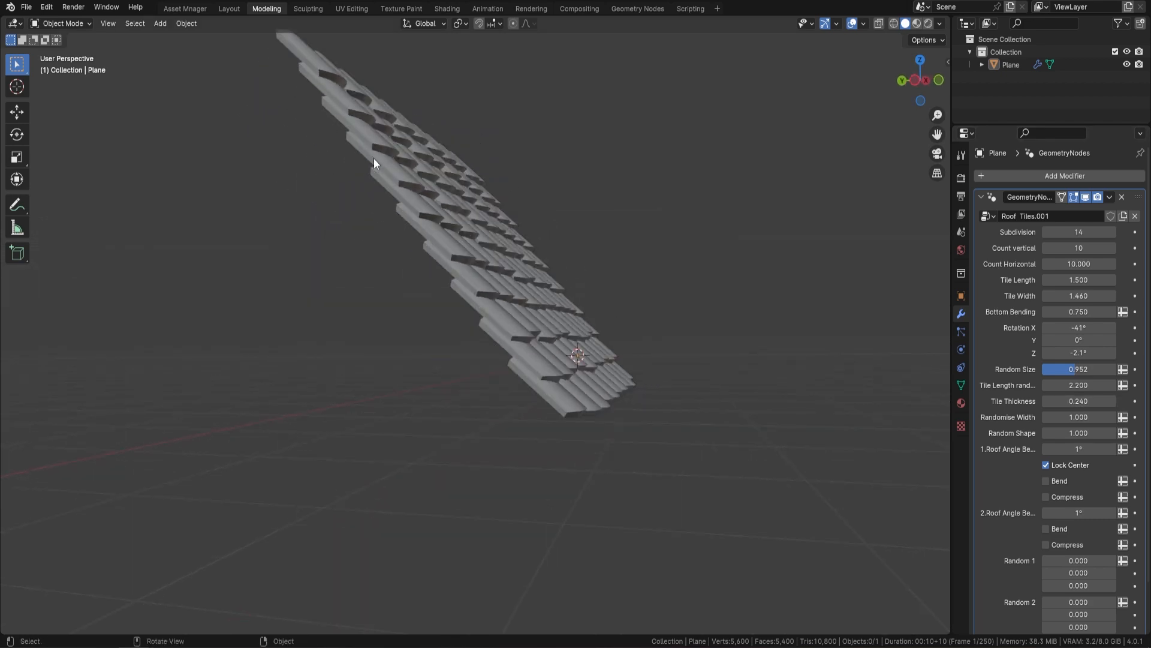
Step: Reset the Tile Thickness to its default value
{"action": "middle_click_drag", "start_coordinate": [533, 373], "coordinate": [474, 306]}
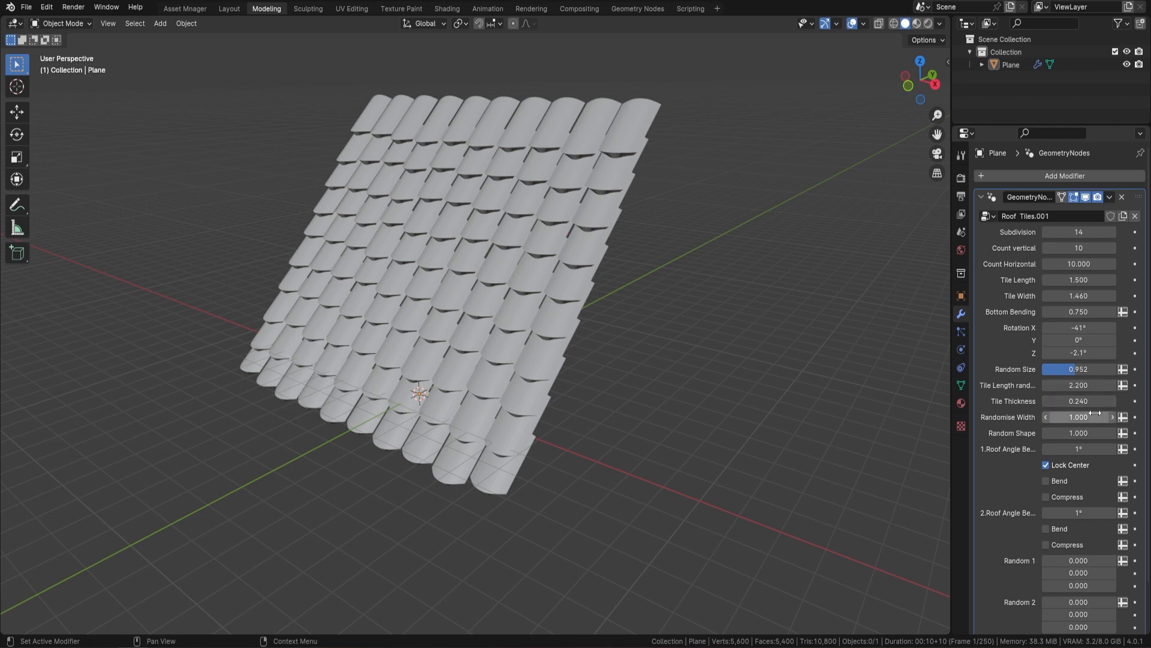
{"action": "right_click", "coordinate": [1047, 400]}
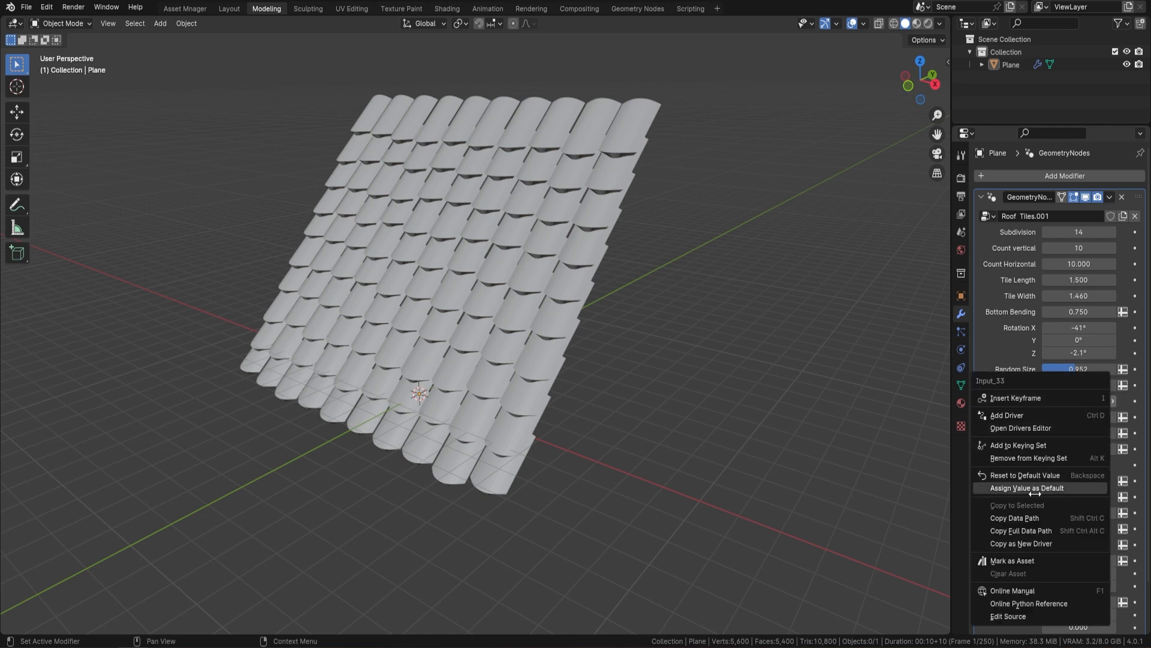
{"action": "left_click", "coordinate": [1039, 473]}
{"action": "middle_click_drag", "start_coordinate": [694, 406], "coordinate": [717, 394]}
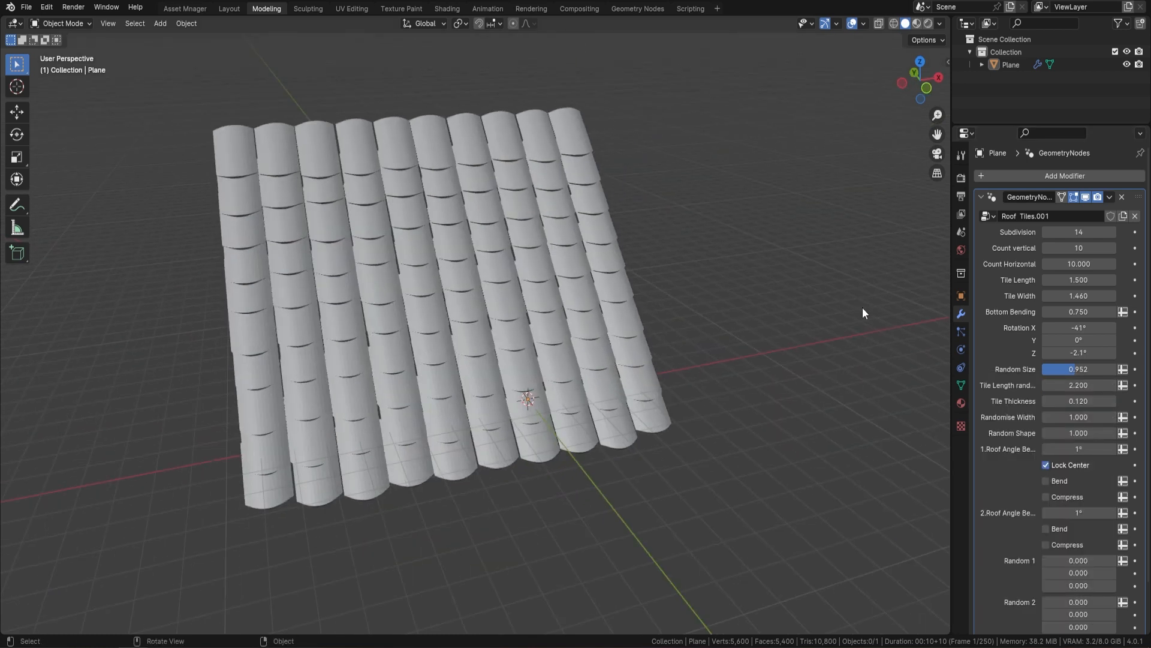
Step: Set the tiles' Random Shape to 0.860 and inspect the roof from below and from the front
{"action": "mouse_move", "coordinate": [1099, 428]}
{"action": "left_mouse_down"}
{"action": "mouse_move", "coordinate": [1112, 428]}
{"action": "mouse_move", "coordinate": [1076, 428]}
{"action": "left_mouse_up"}
{"action": "middle_click_drag", "start_coordinate": [659, 360], "coordinate": [574, 267]}
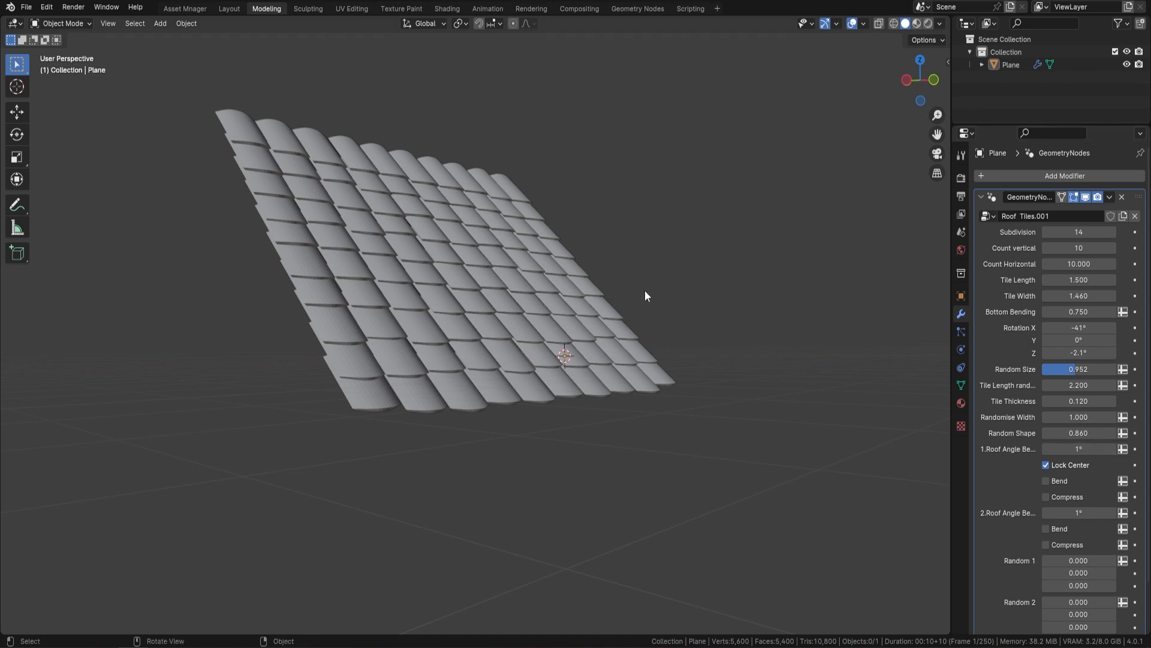
{"action": "middle_click_drag", "start_coordinate": [649, 291], "coordinate": [578, 320]}
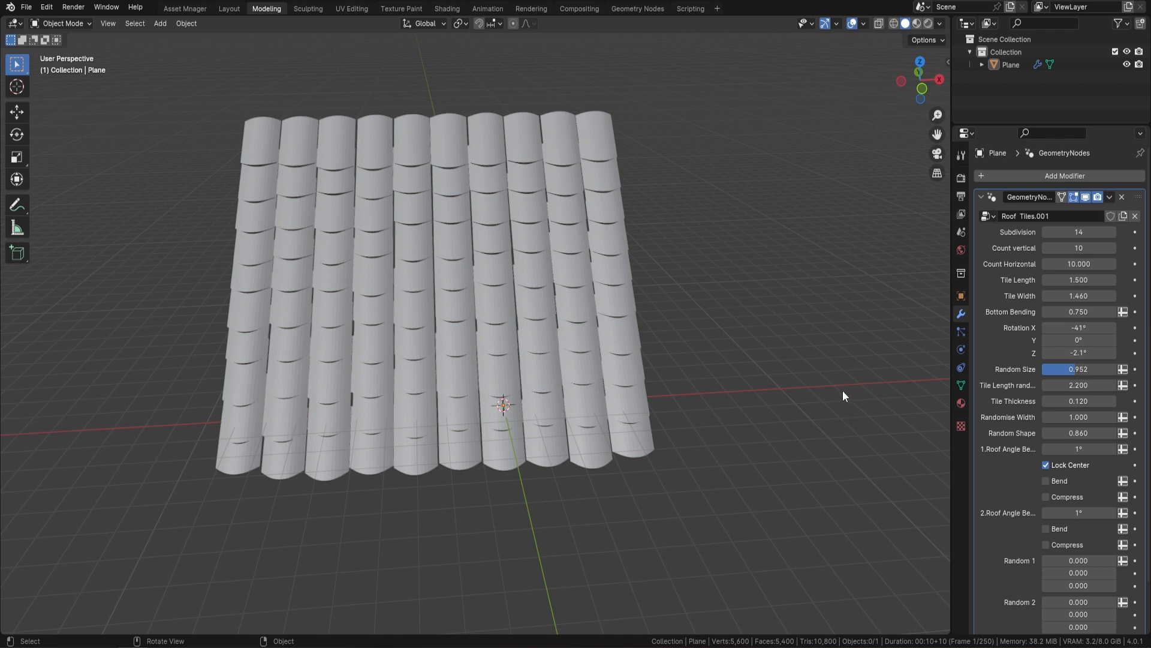
Step: Try bending the roof with the second Roof Angle Bend at 44.1°, and then at -40.4°
{"action": "left_click_drag", "start_coordinate": [1079, 512], "coordinate": [1128, 513]}
{"action": "middle_click_drag", "start_coordinate": [426, 275], "coordinate": [539, 266]}
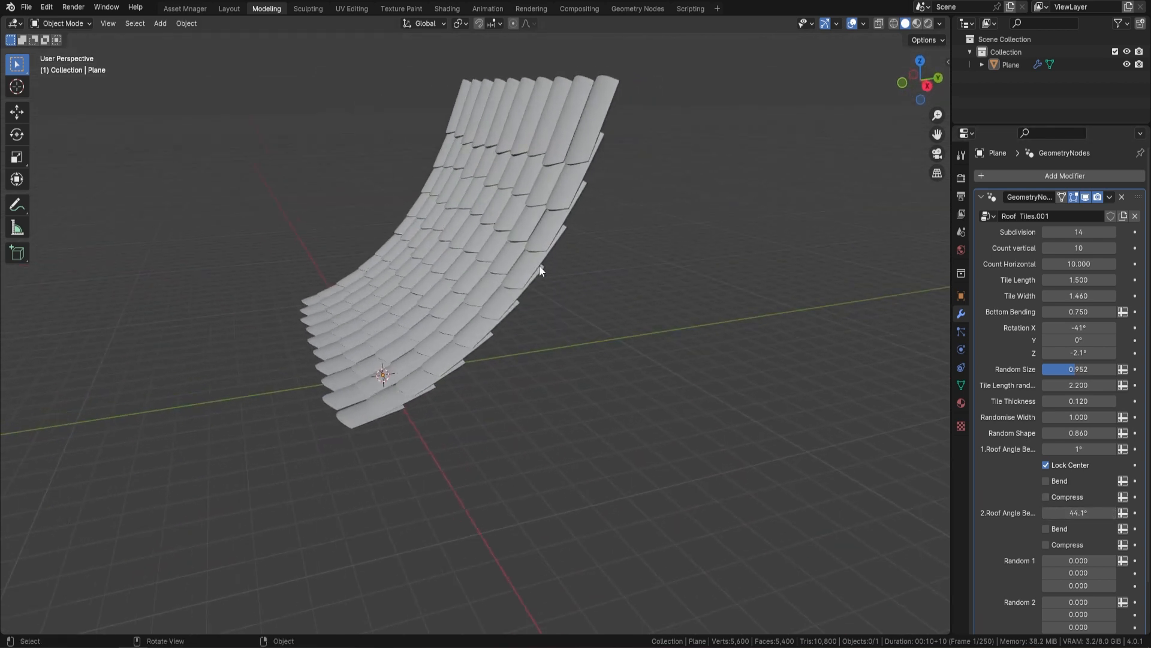
{"action": "left_click_drag", "start_coordinate": [1073, 513], "coordinate": [1038, 513]}
{"action": "middle_click_drag", "start_coordinate": [747, 419], "coordinate": [736, 378]}
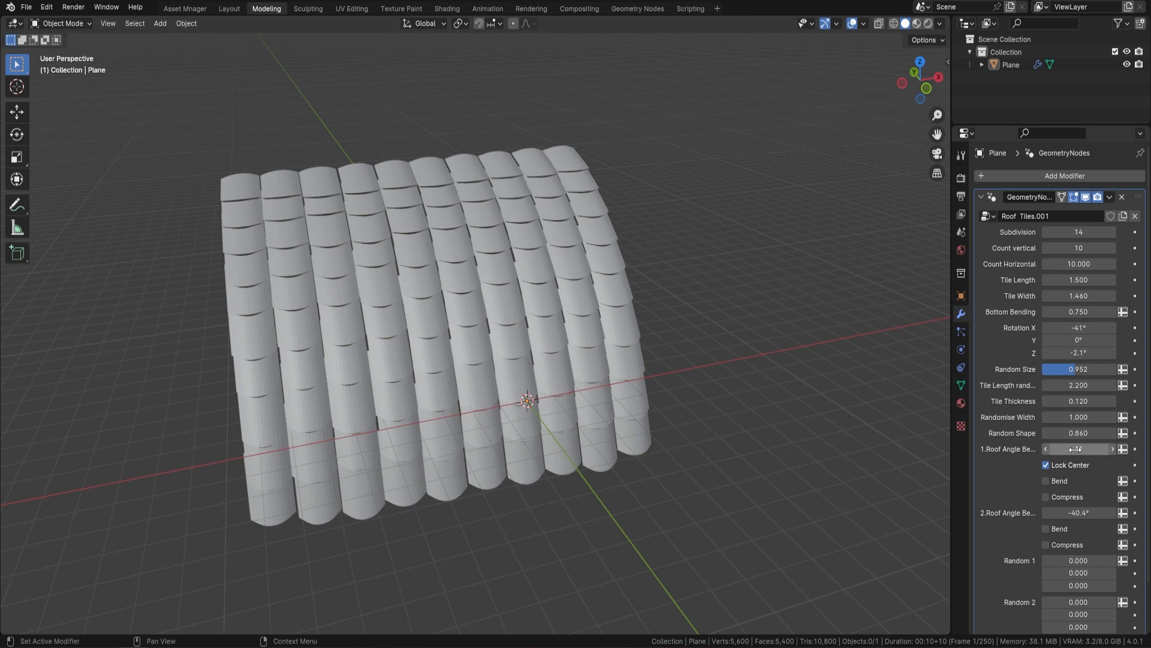
Step: Try the Compress option for the second Roof Angle Bend with the angle at -78.5°
{"action": "left_click", "coordinate": [1047, 545]}
{"action": "middle_click_drag", "start_coordinate": [480, 347], "coordinate": [815, 442]}
{"action": "left_click_drag", "start_coordinate": [1079, 513], "coordinate": [1007, 512]}
{"action": "middle_click_drag", "start_coordinate": [829, 450], "coordinate": [729, 420]}
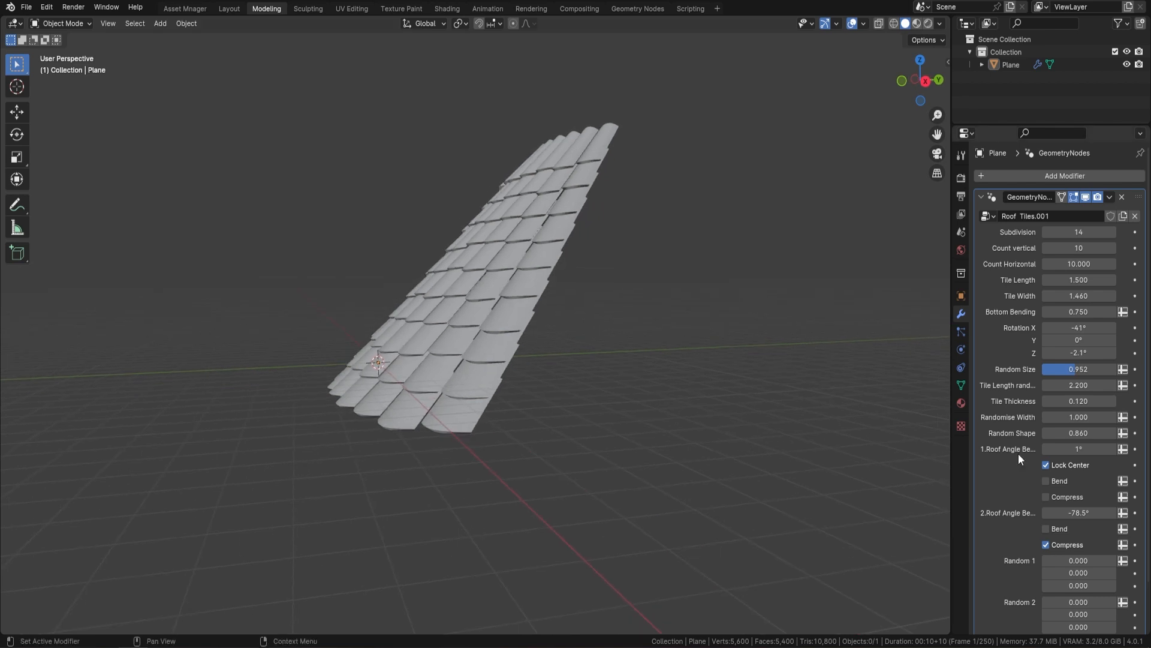
Step: Turn off Bend and Compress for the second Roof Angle Bend and set its angle to -53.8°
{"action": "left_click", "coordinate": [1049, 529]}
{"action": "left_click", "coordinate": [1048, 528]}
{"action": "left_click", "coordinate": [1047, 546]}
{"action": "left_click_drag", "start_coordinate": [1049, 513], "coordinate": [1080, 513]}
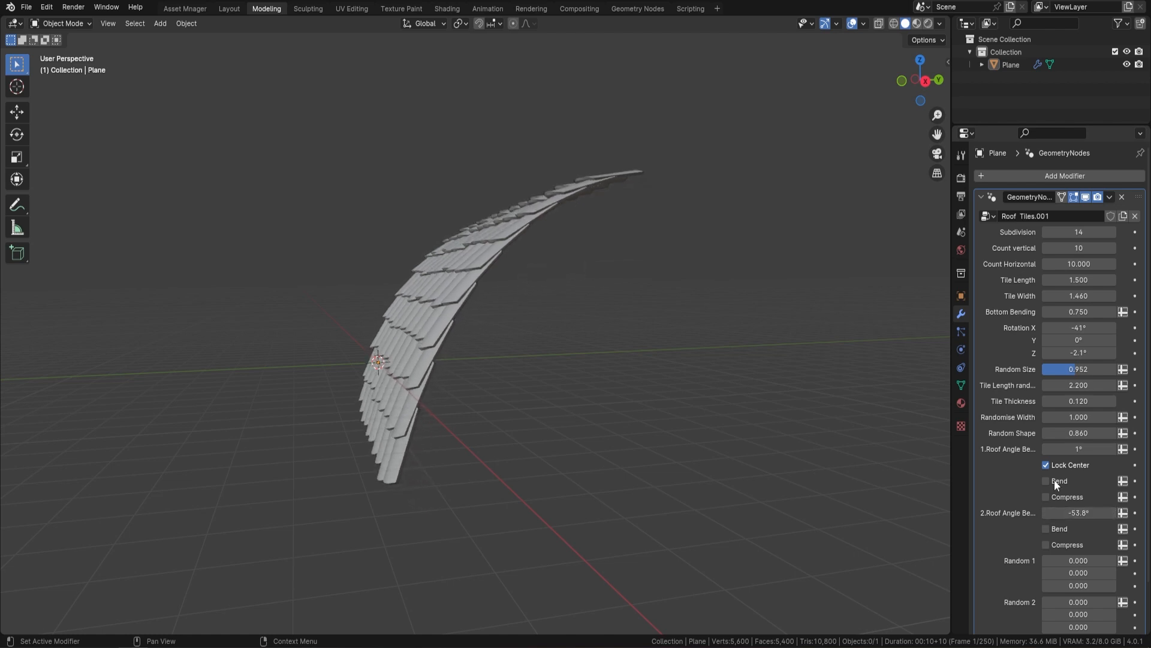
Step: Enable Compress for the first Roof Angle Bend and increase its angle so the tile rows fan out
{"action": "left_click", "coordinate": [1047, 497]}
{"action": "left_click_drag", "start_coordinate": [1049, 449], "coordinate": [1098, 448]}
{"action": "middle_click_drag", "start_coordinate": [319, 269], "coordinate": [465, 461]}
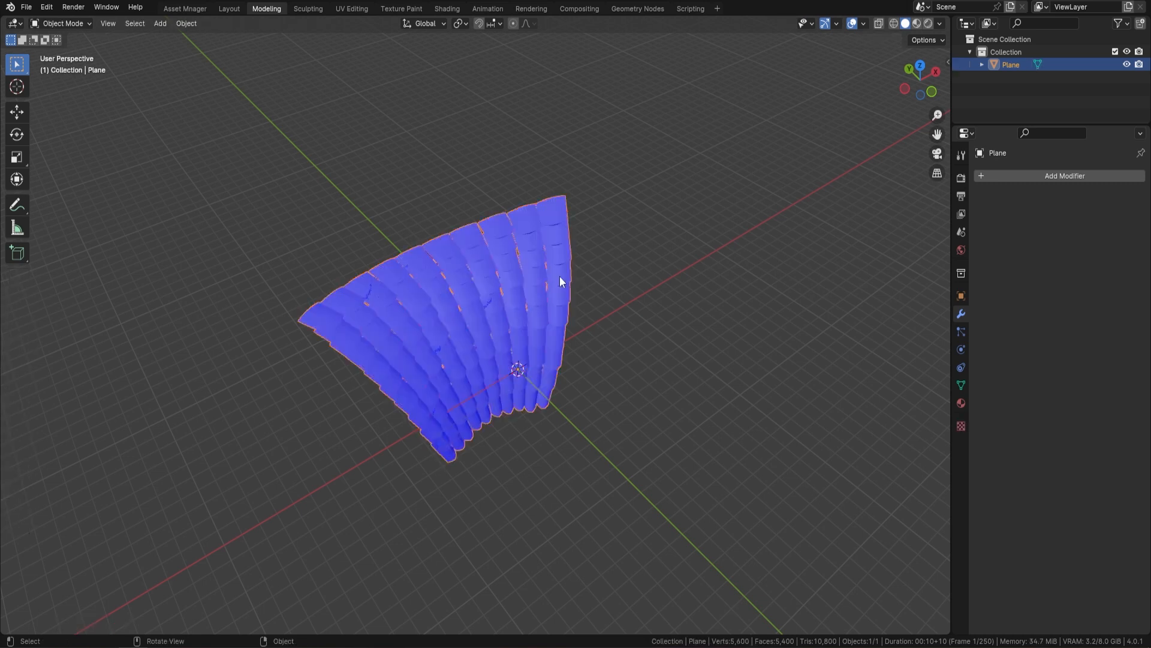
Step: Inspect the roof's face orientation from several sides and turn off the Face Orientation overlay
{"action": "middle_click_drag", "start_coordinate": [559, 276], "coordinate": [760, 207]}
{"action": "left_click", "coordinate": [864, 24]}
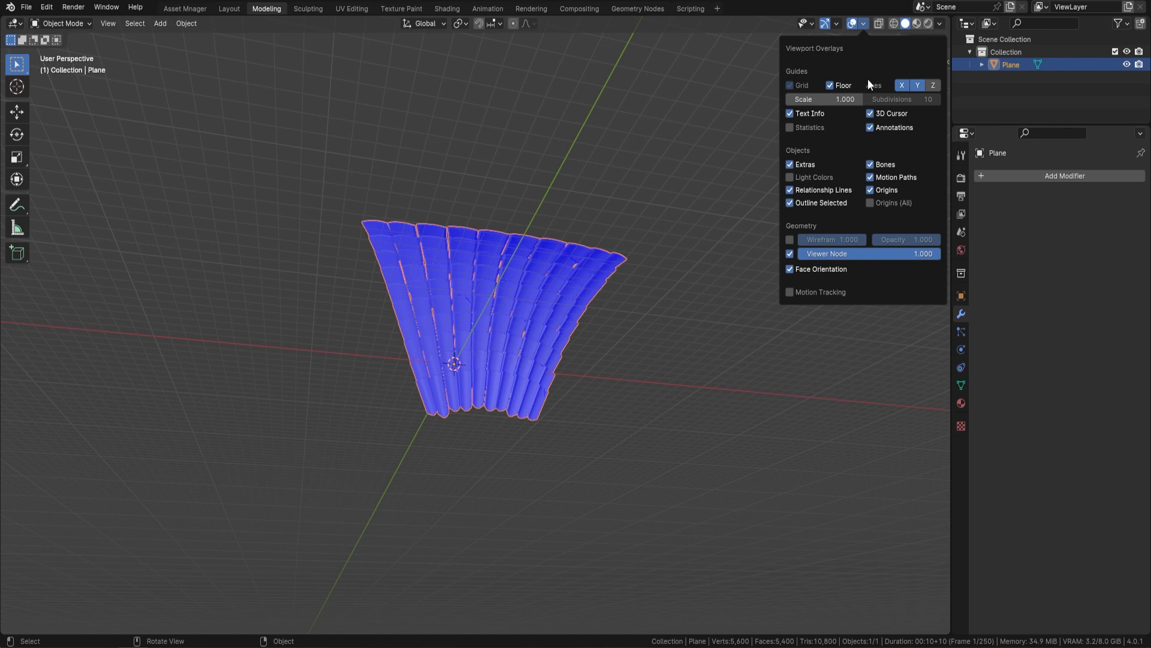
{"action": "left_click", "coordinate": [790, 269]}
{"action": "middle_click_drag", "start_coordinate": [628, 219], "coordinate": [573, 211]}
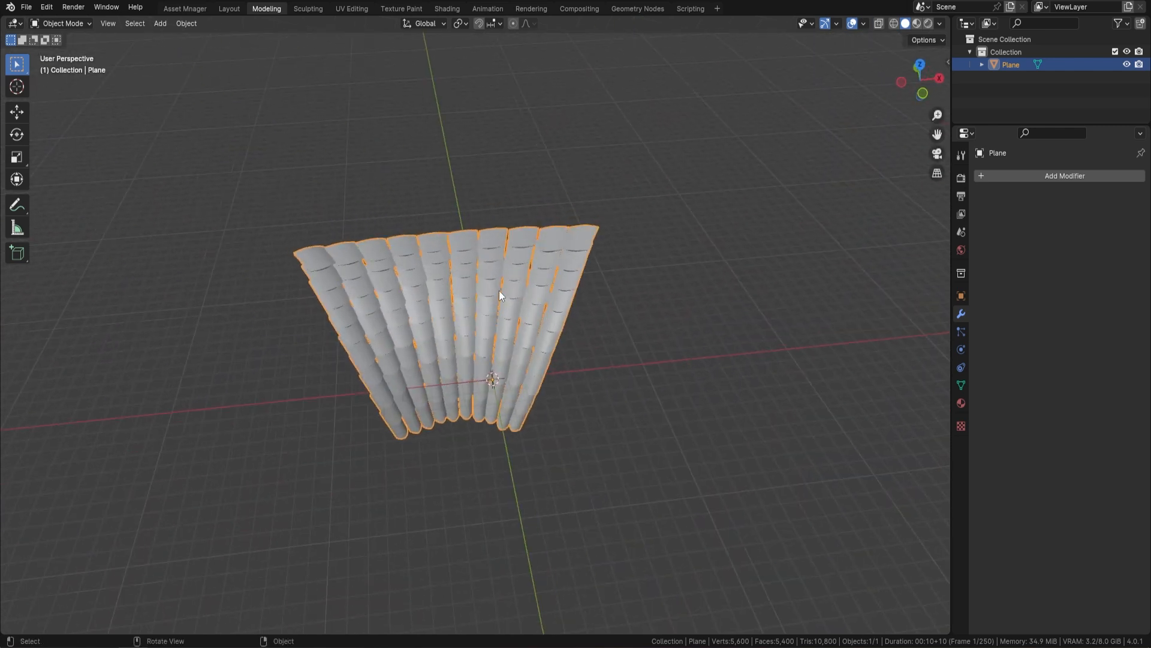